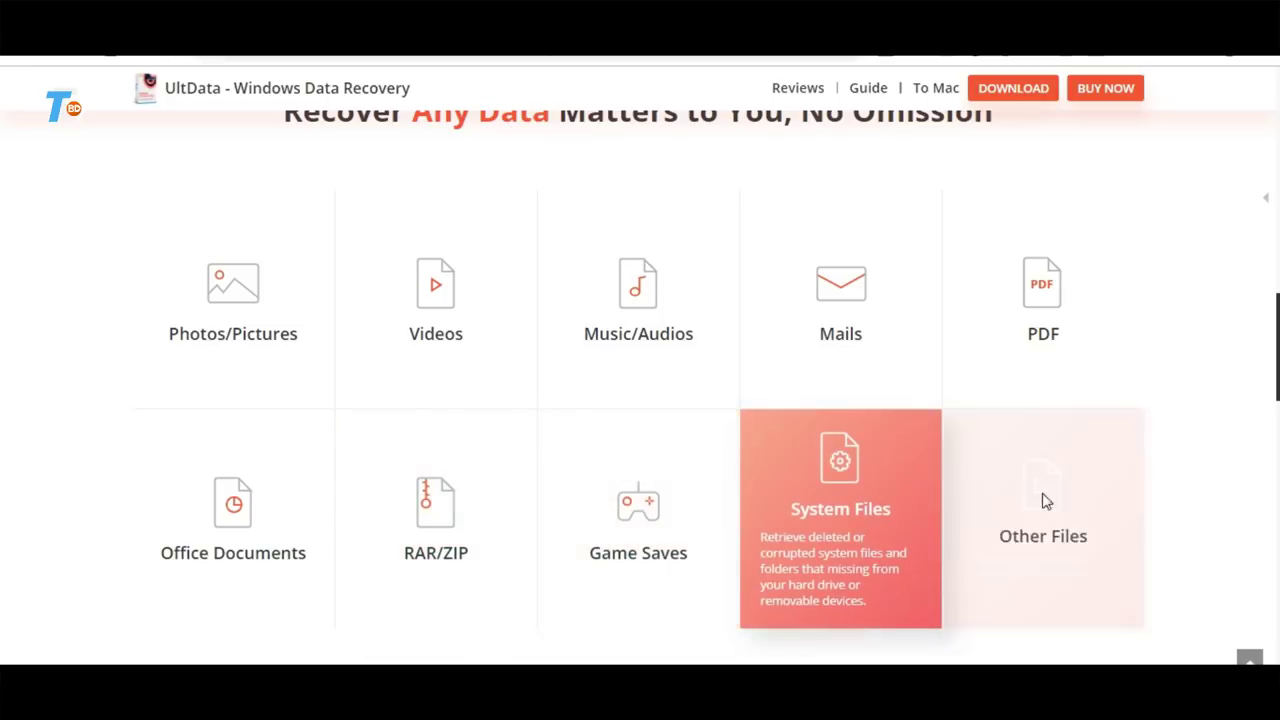
# Step: Review the recoverable file types and supported devices on the UltData - Windows Data Recovery web page
pyautogui.scroll(-1, 1100, 460)
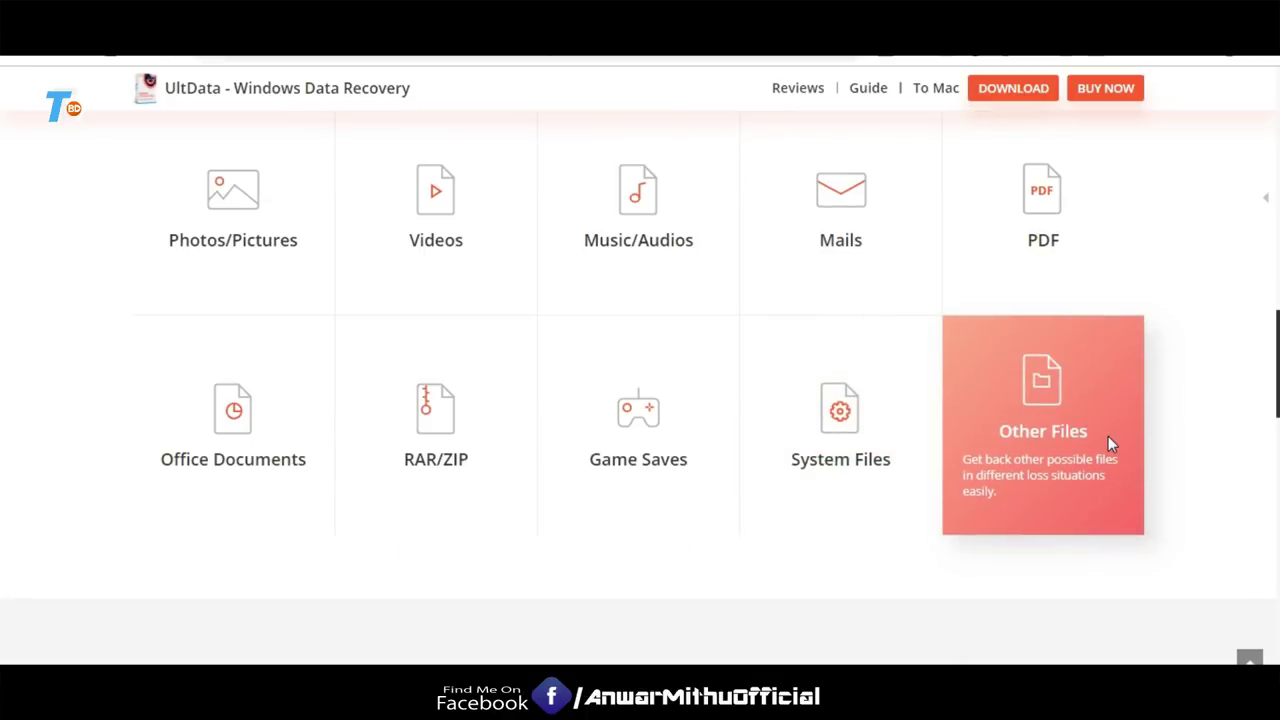
pyautogui.scroll(-4, 3, 357)
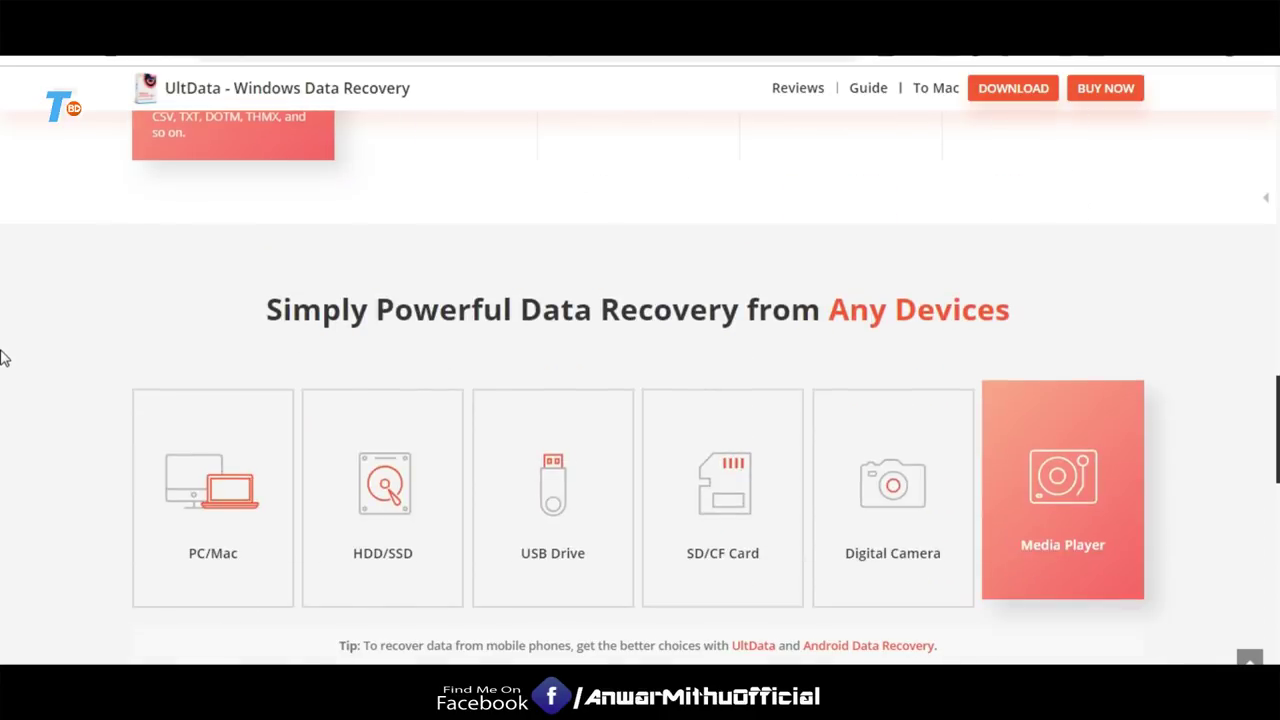
pyautogui.scroll(-1, 3, 357)
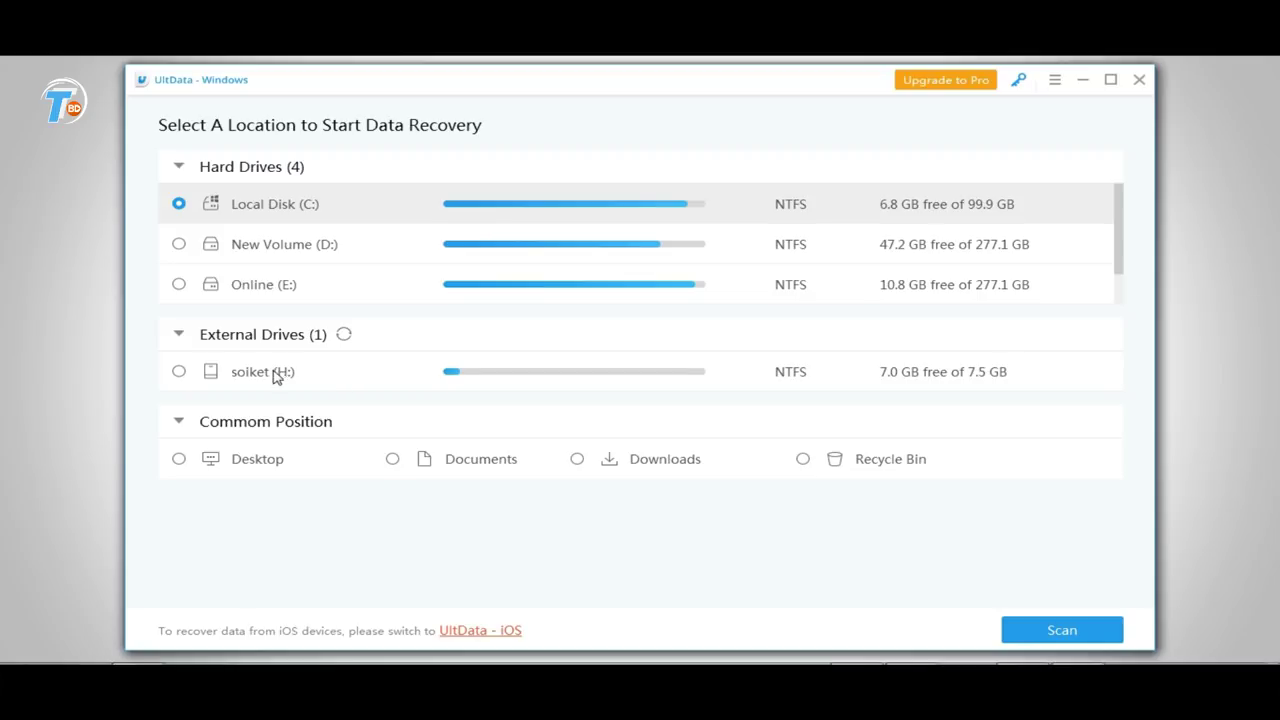
# Step: Switch to Windows Explorer, open the Technology Times BD folder on removable drive H:, and show its files as large thumbnails
pyautogui.press('super')
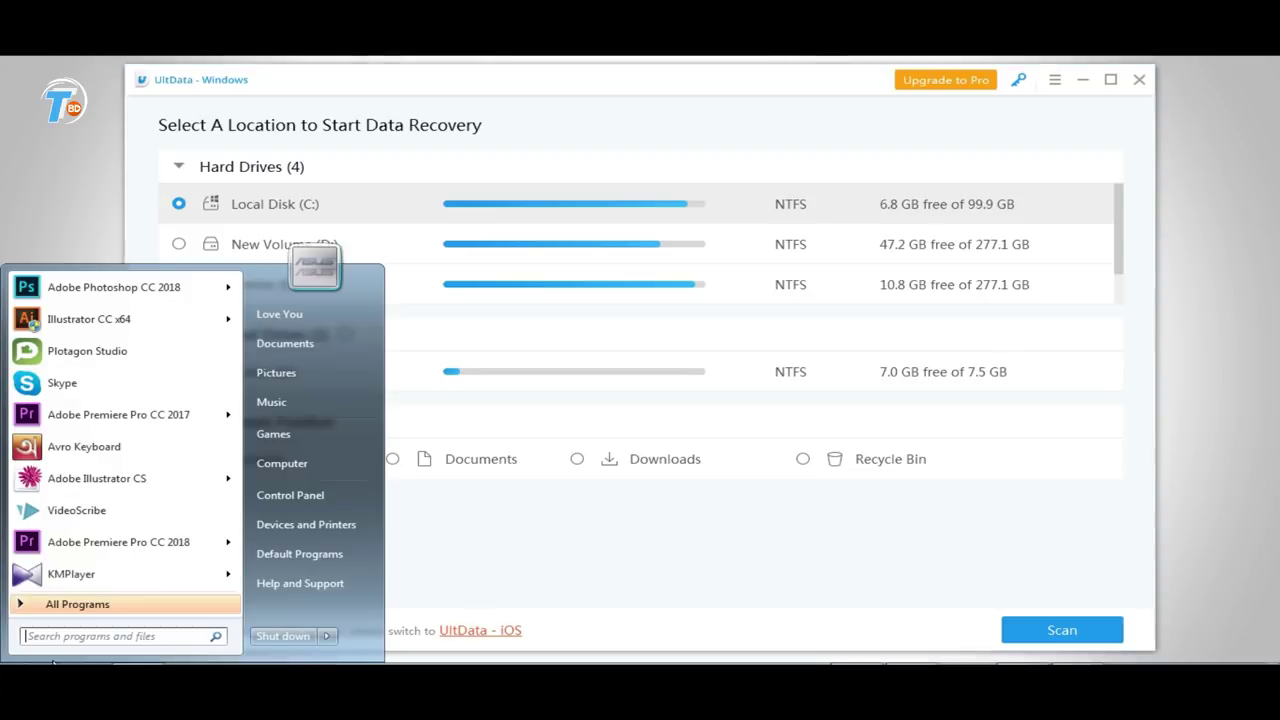
pyautogui.click(290, 462)
pyautogui.doubleClick(538, 262)
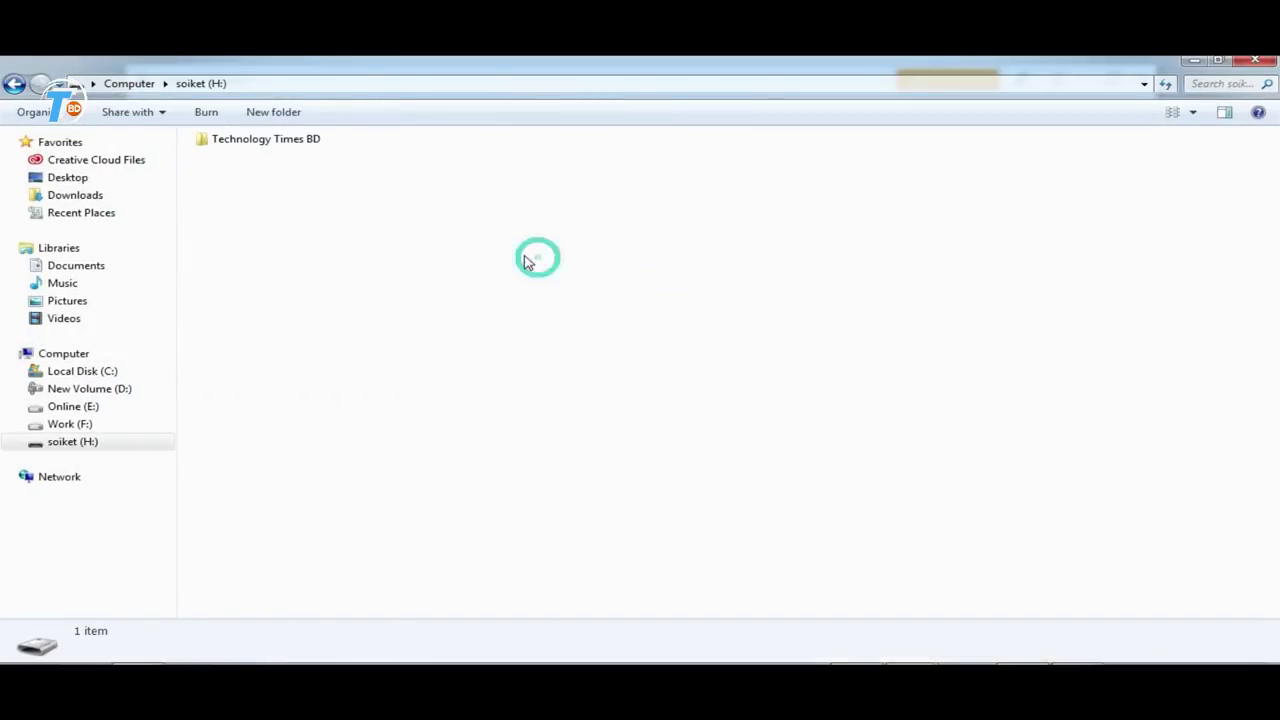
pyautogui.click(250, 140)
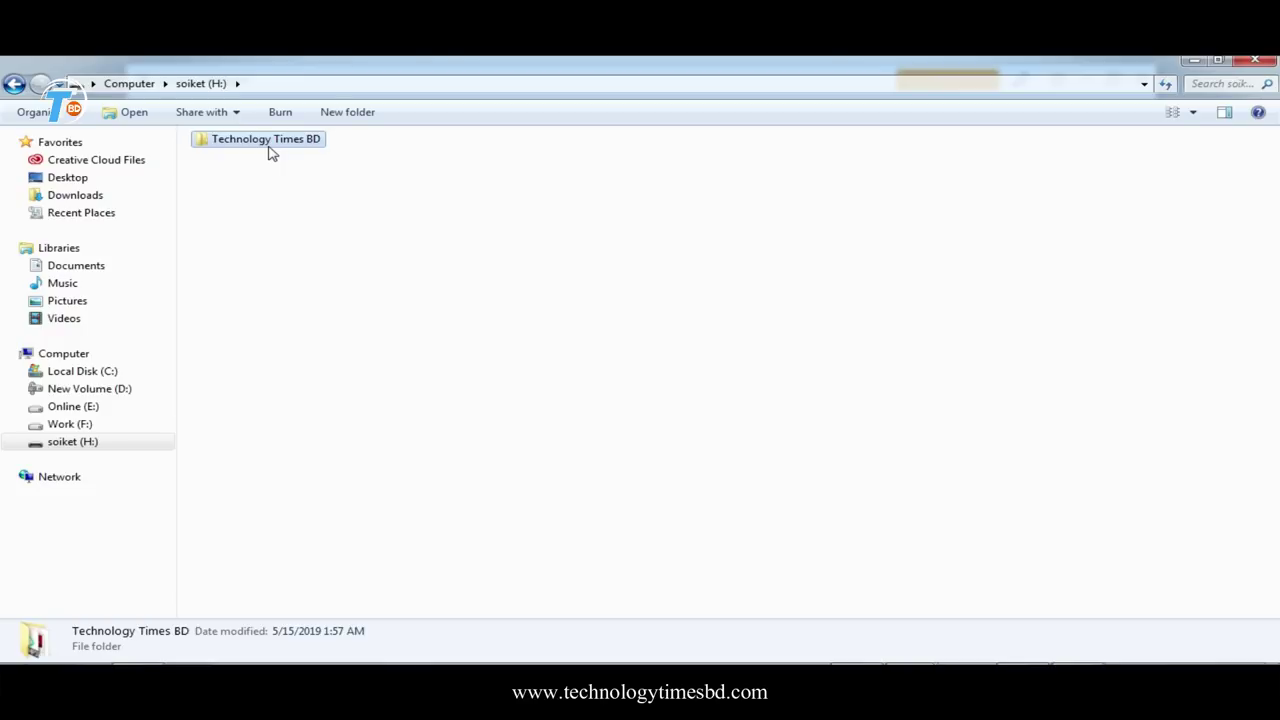
pyautogui.doubleClick(272, 148)
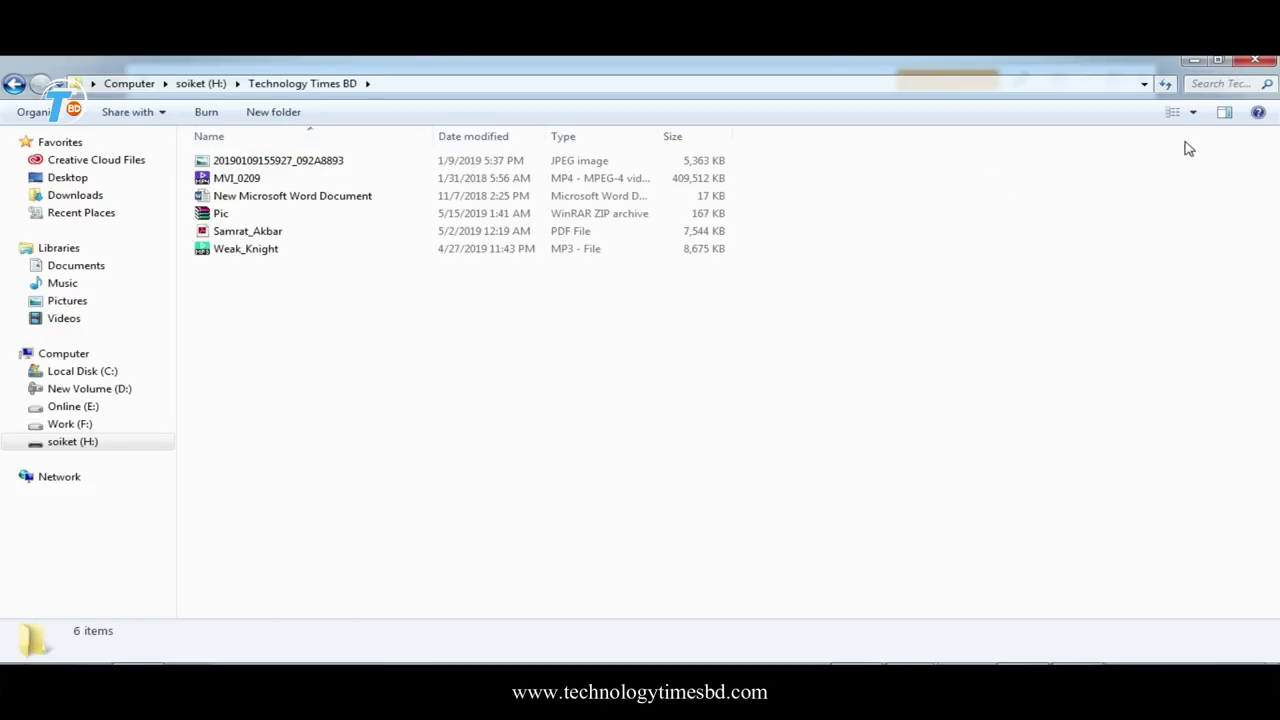
pyautogui.click(1192, 112)
pyautogui.click(1203, 101)
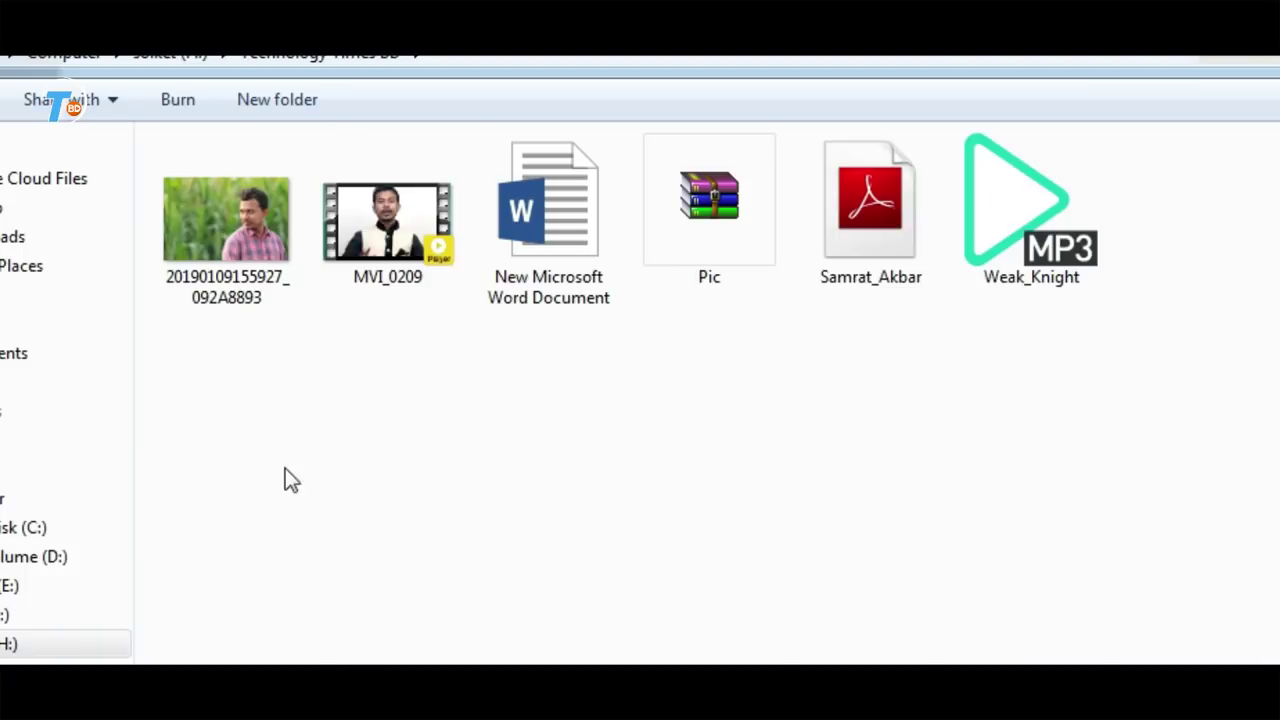
# Step: Examine the photo, video, Word document, ZIP archive, PDF and MP3 in the Technology Times BD folder
pyautogui.moveTo(228, 411); pyautogui.dragTo(1263, 276)
pyautogui.click(1240, 368)
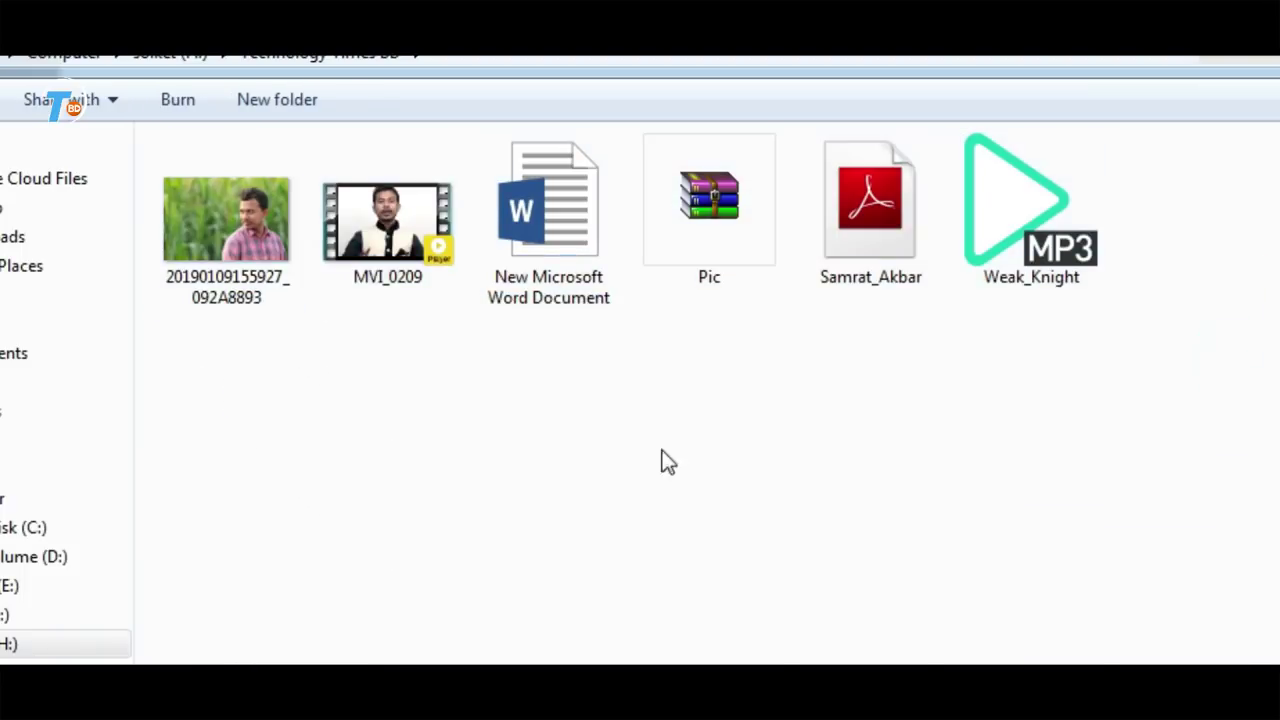
pyautogui.click(217, 230)
pyautogui.click(409, 240)
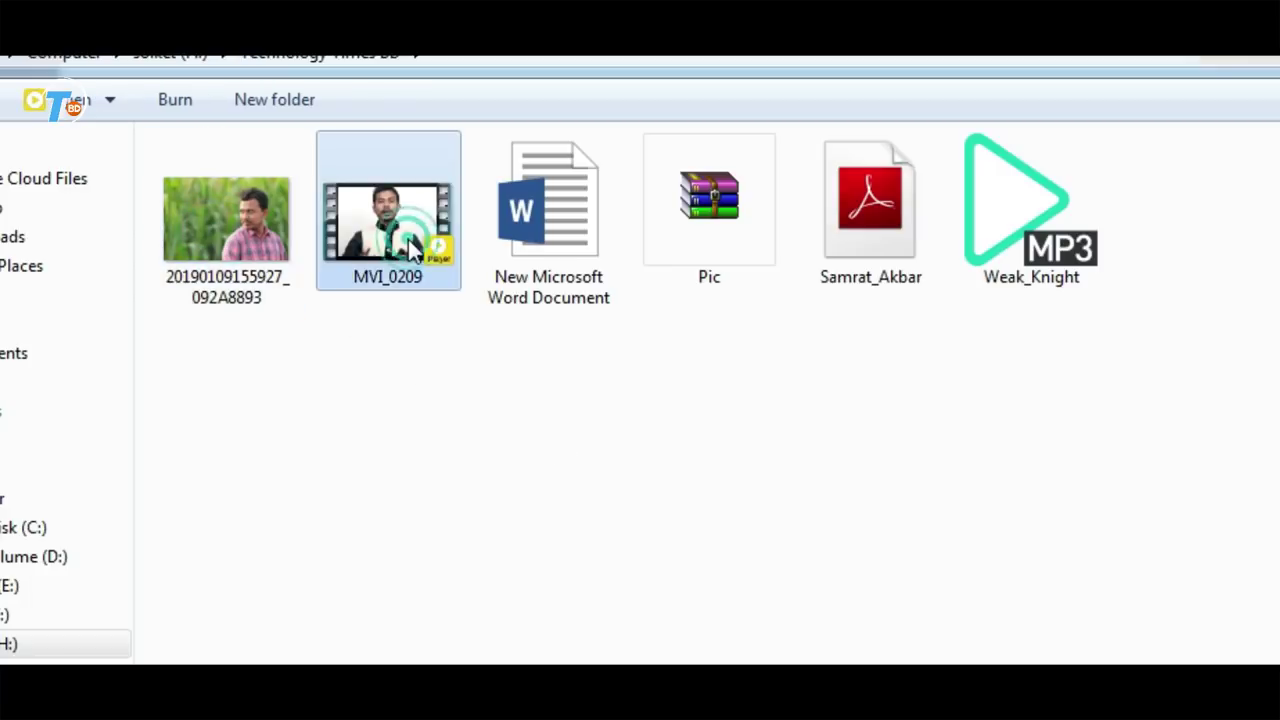
pyautogui.click(576, 240)
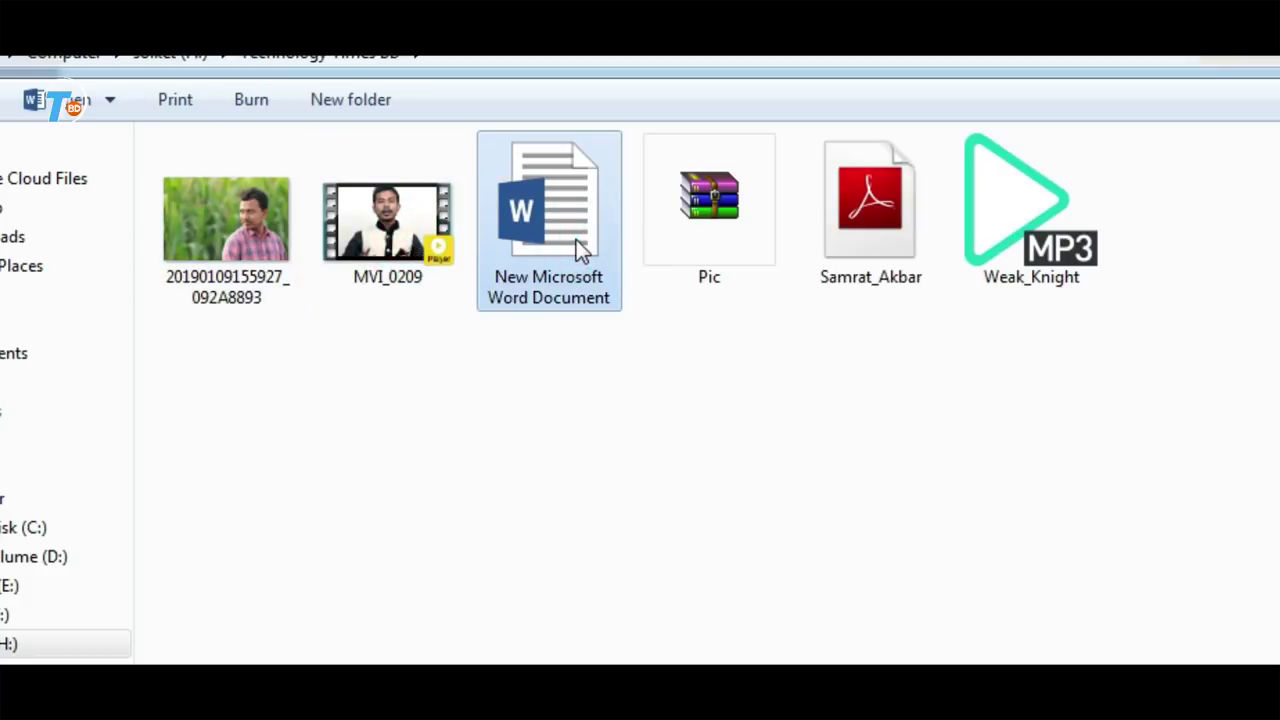
pyautogui.click(716, 224)
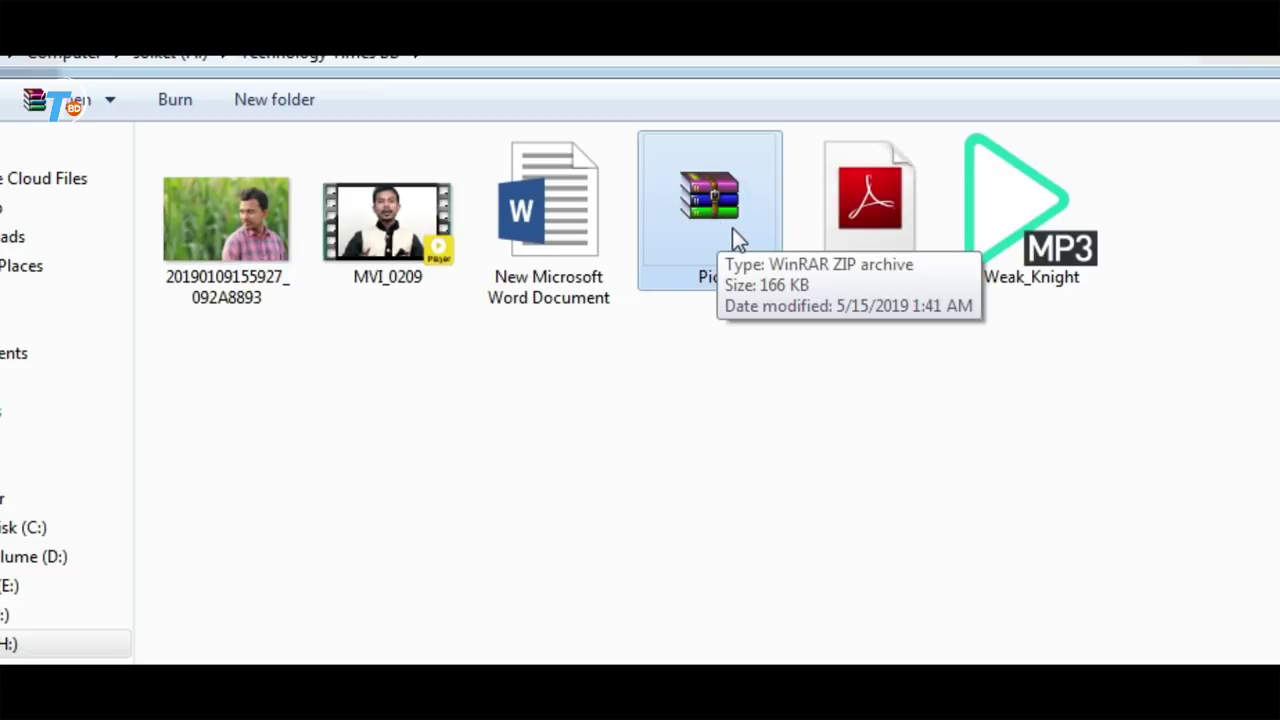
pyautogui.click(900, 230)
pyautogui.click(1025, 205)
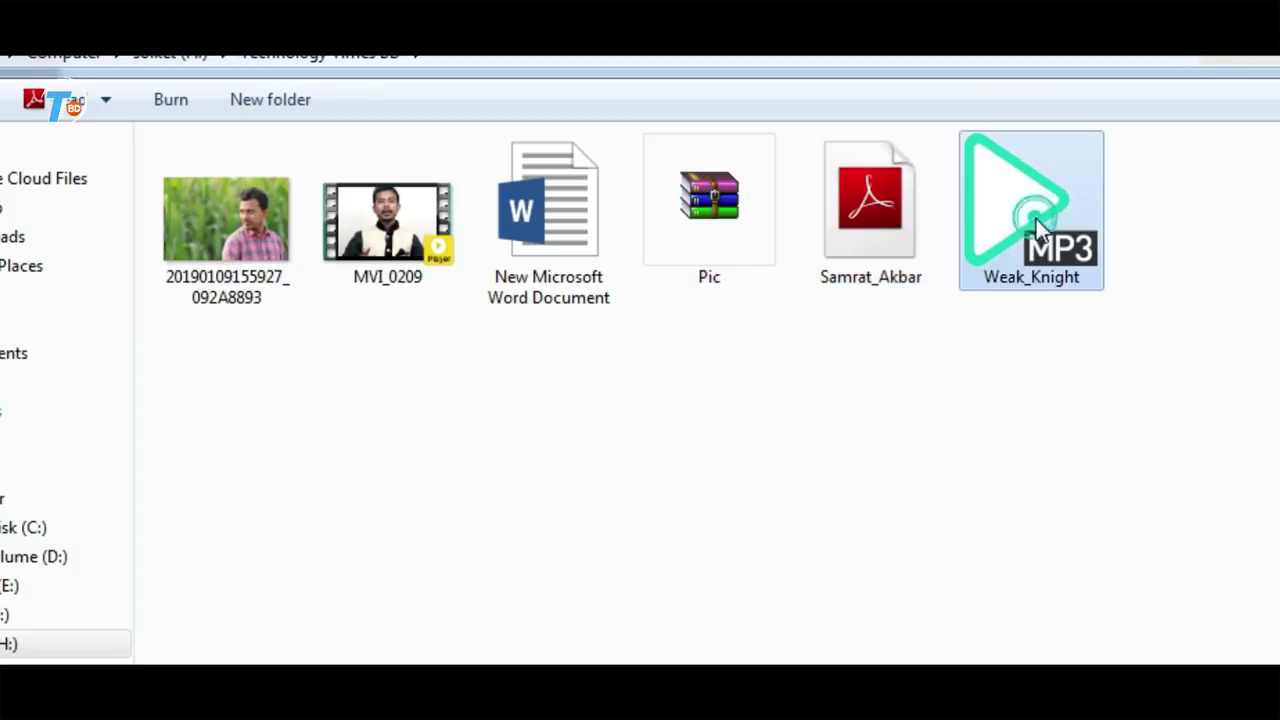
pyautogui.click(1044, 470)
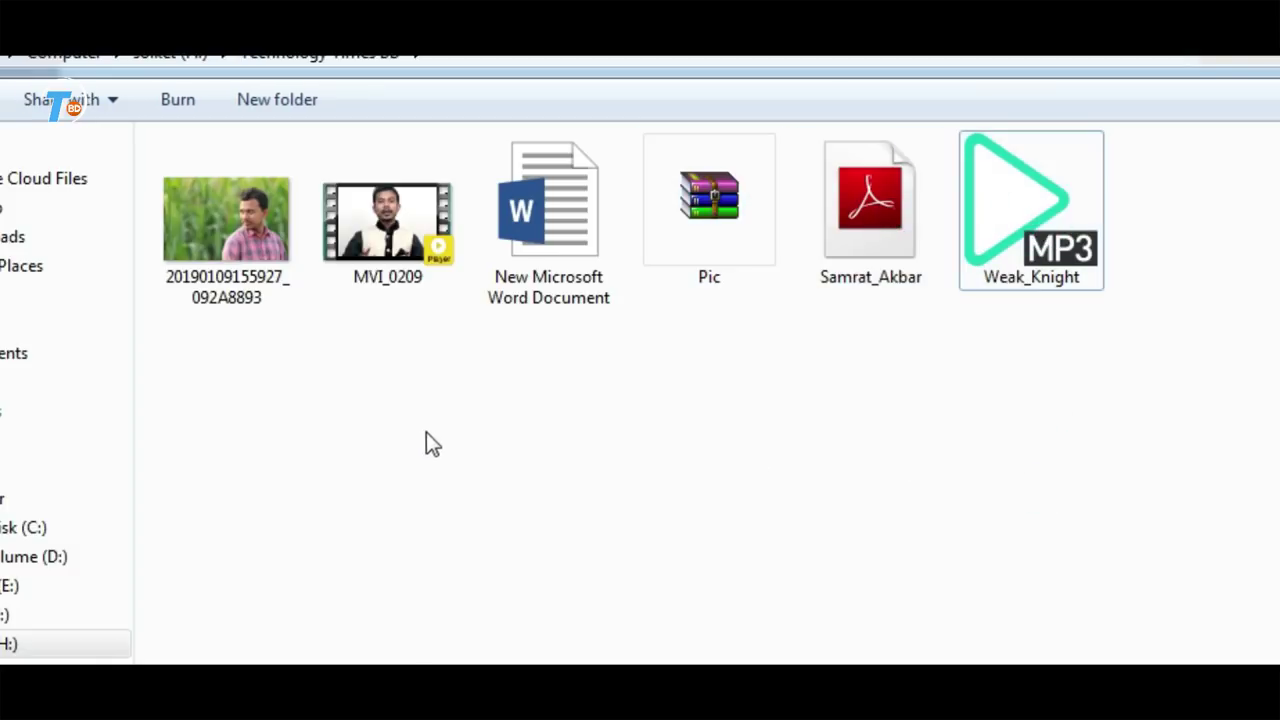
pyautogui.click(587, 321)
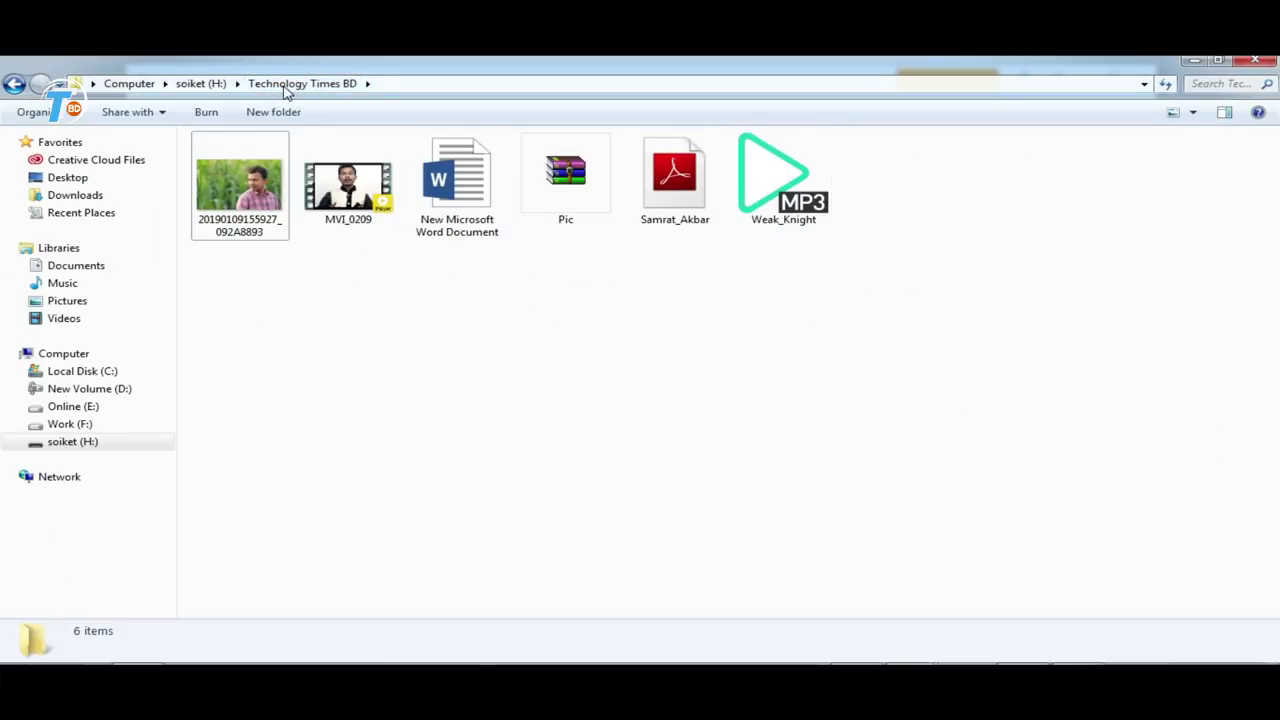
# Step: Delete the Technology Times BD folder from removable drive H:
pyautogui.click(201, 83)
pyautogui.rightClick(250, 145)
pyautogui.click(330, 400)
pyautogui.click(713, 433)
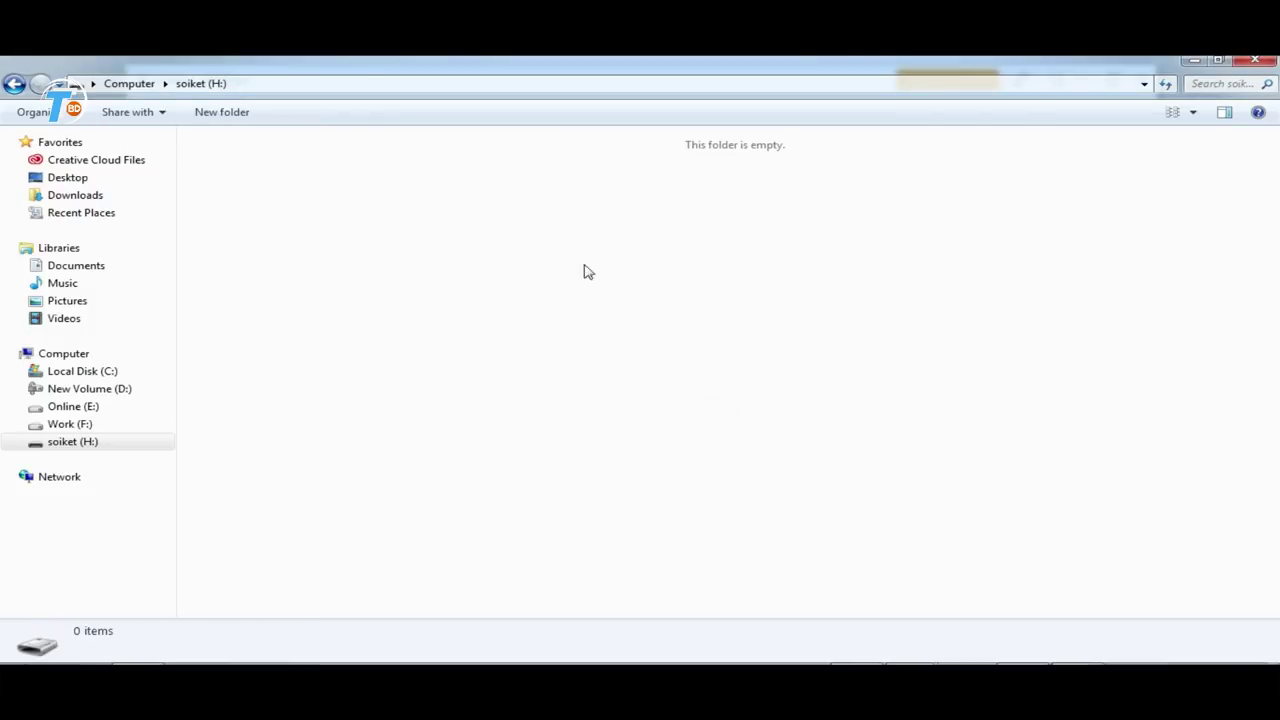
# Step: Reopen removable drive H: from Computer and refresh it to check its contents
pyautogui.click(94, 354)
pyautogui.click(545, 262)
pyautogui.doubleClick(545, 262)
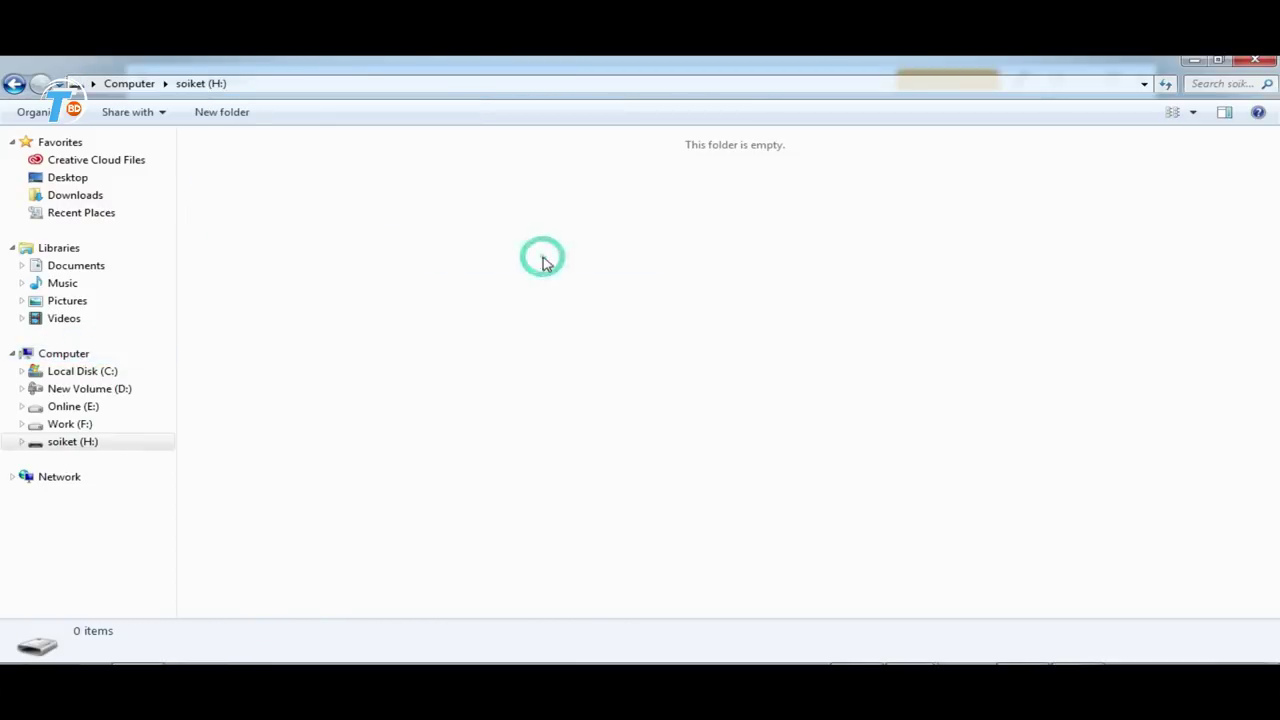
pyautogui.rightClick(424, 290)
pyautogui.click(486, 358)
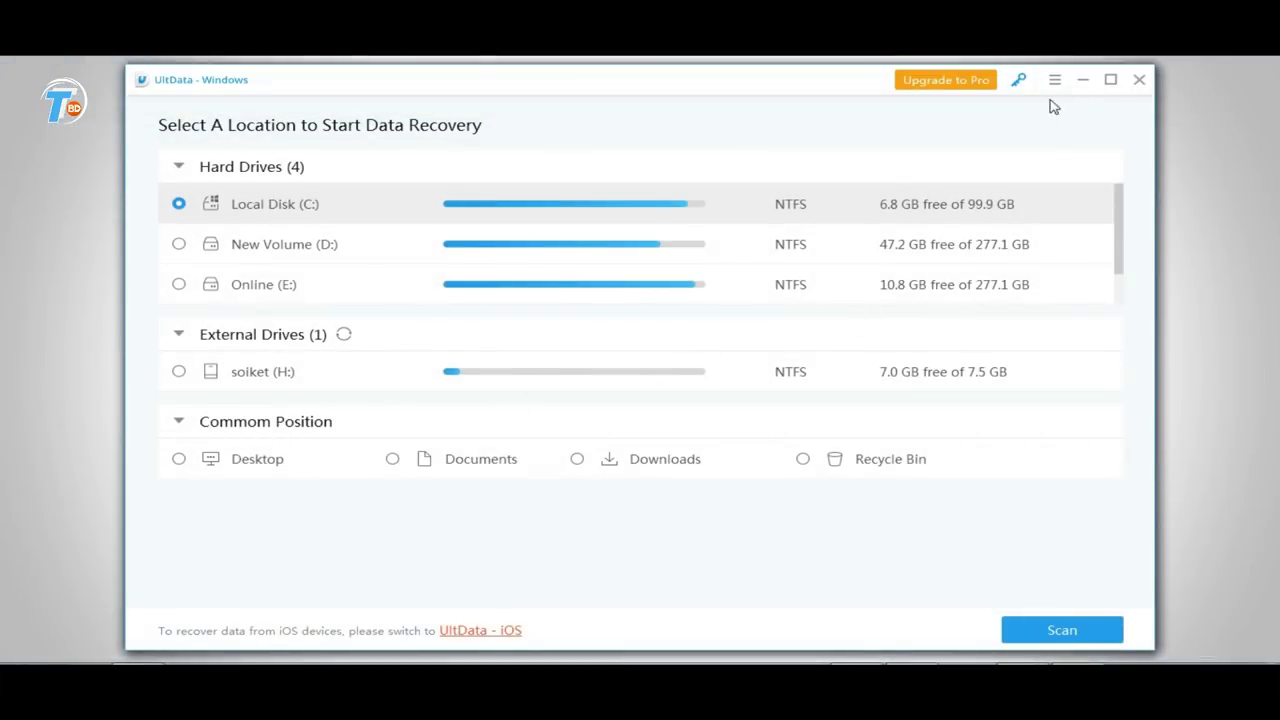
# Step: Restart UltData and scan external drive H: for lost data
pyautogui.click(1139, 80)
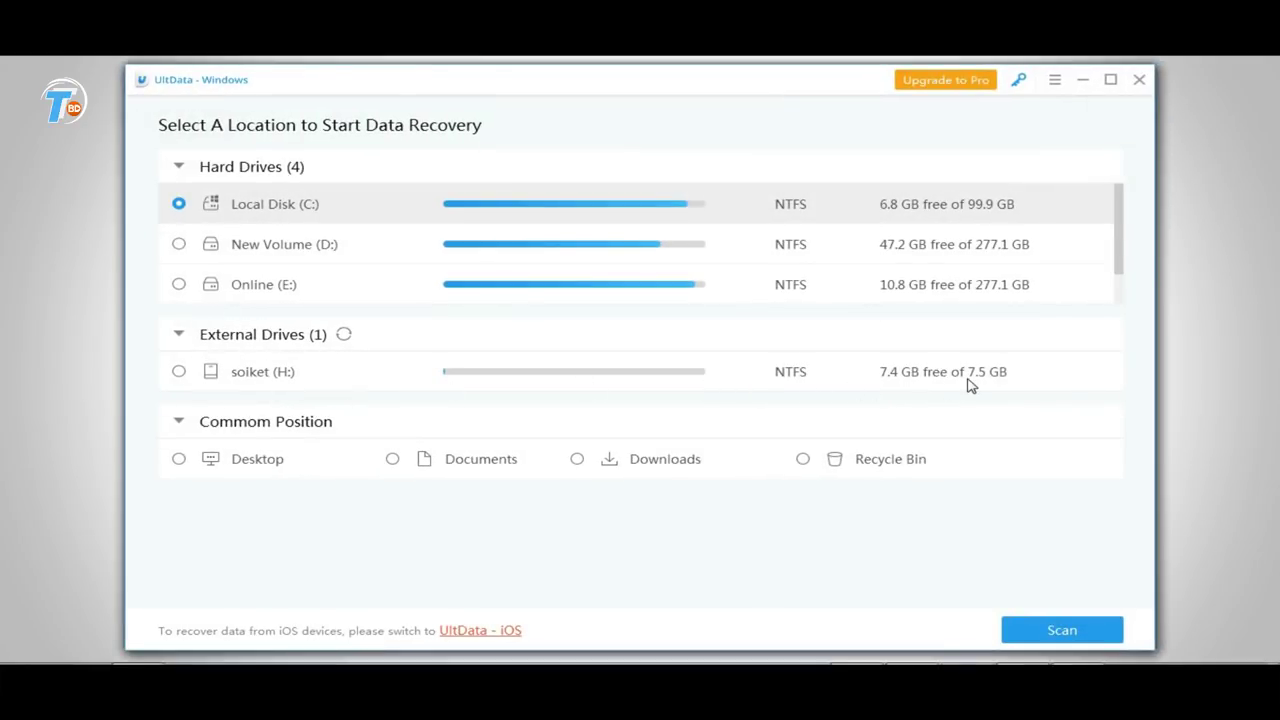
pyautogui.click(179, 372)
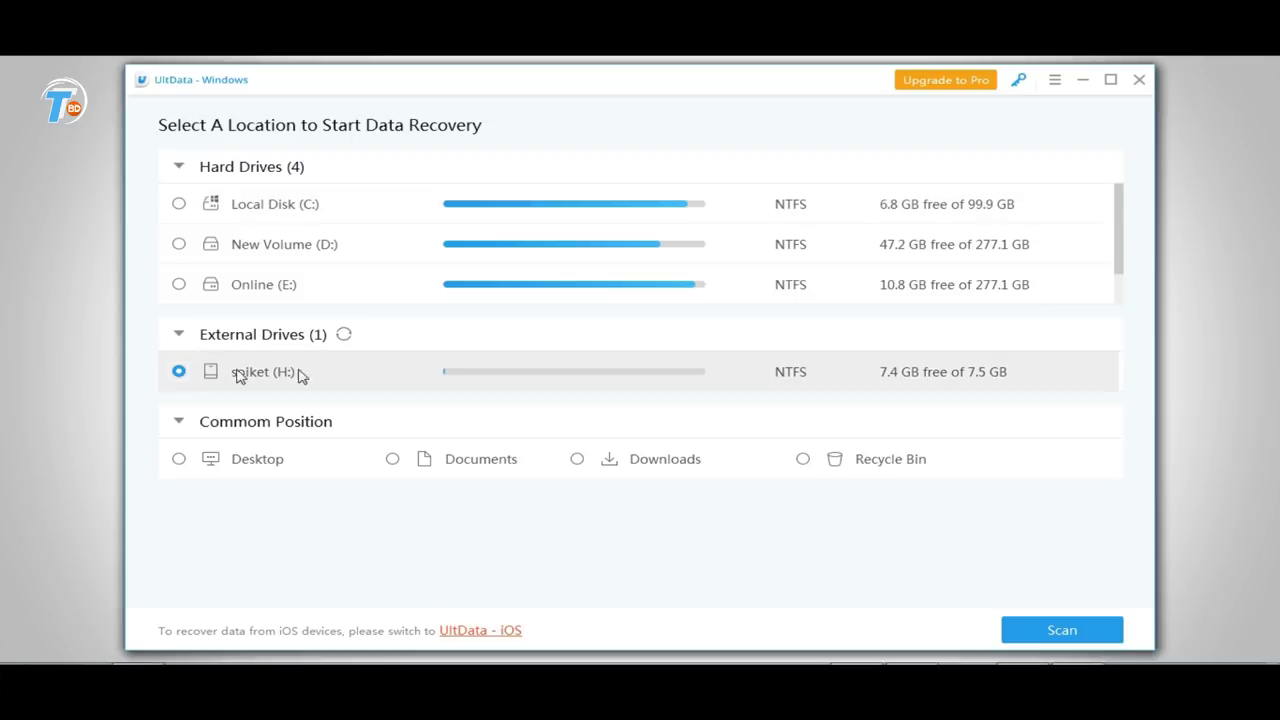
pyautogui.click(1090, 632)
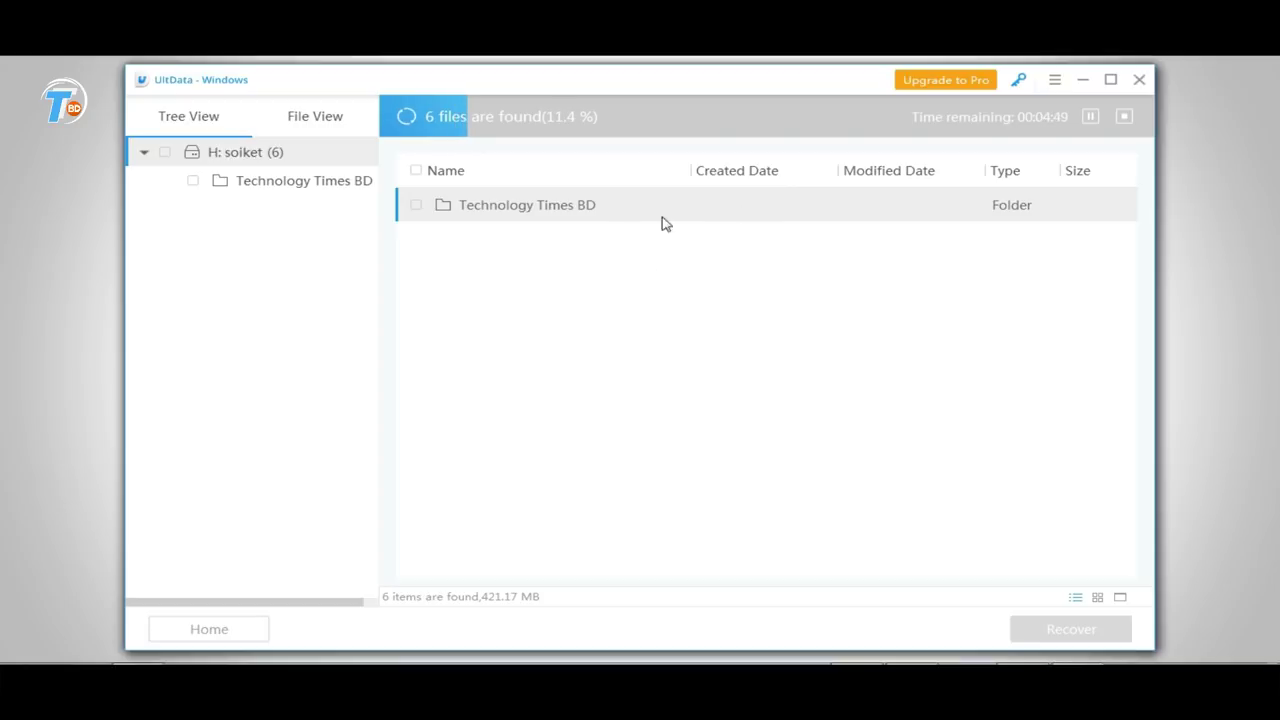
# Step: Pause the scan of drive H: and start recovering the found Technology Times BD folder with all its files
pyautogui.doubleClick(556, 208)
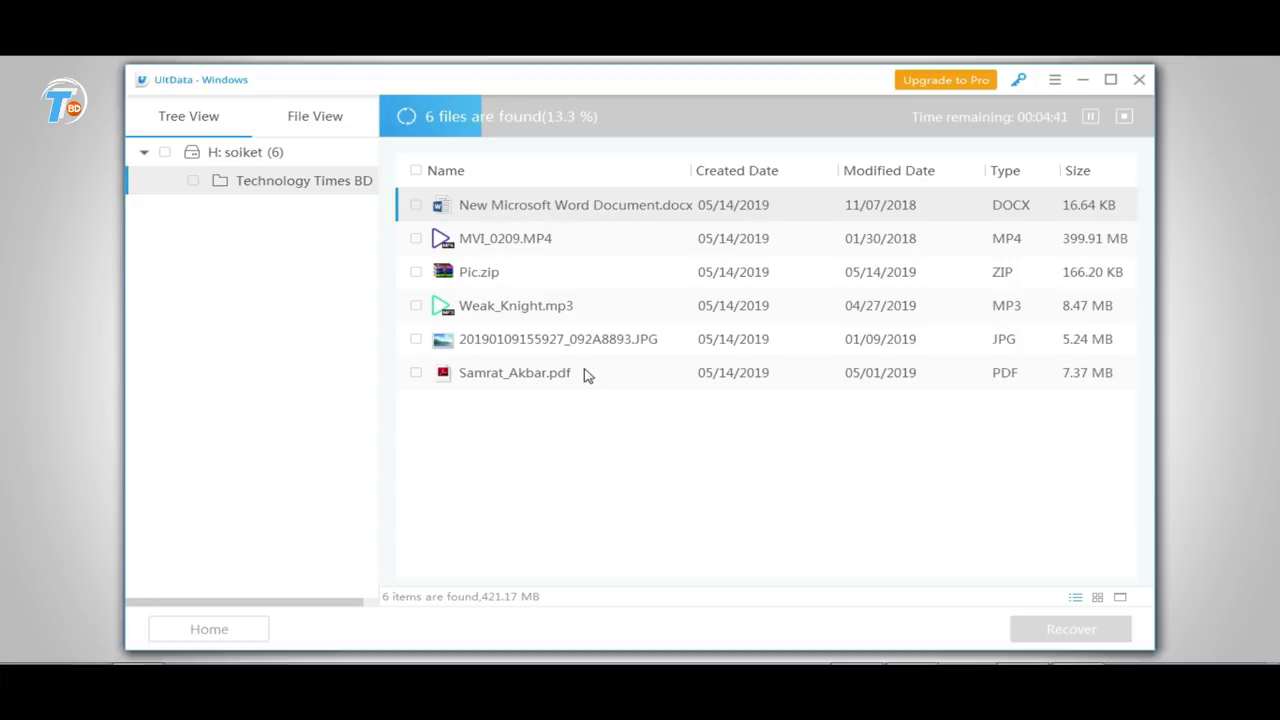
pyautogui.click(1090, 116)
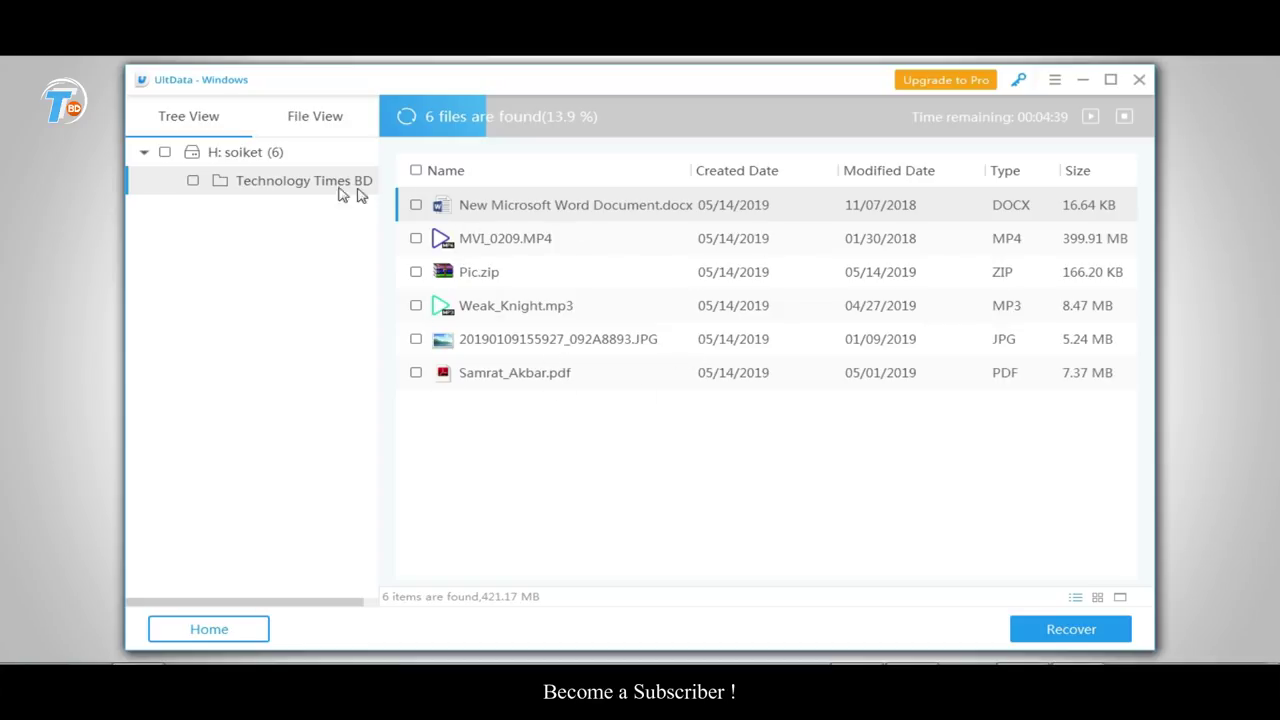
pyautogui.click(237, 155)
pyautogui.click(416, 205)
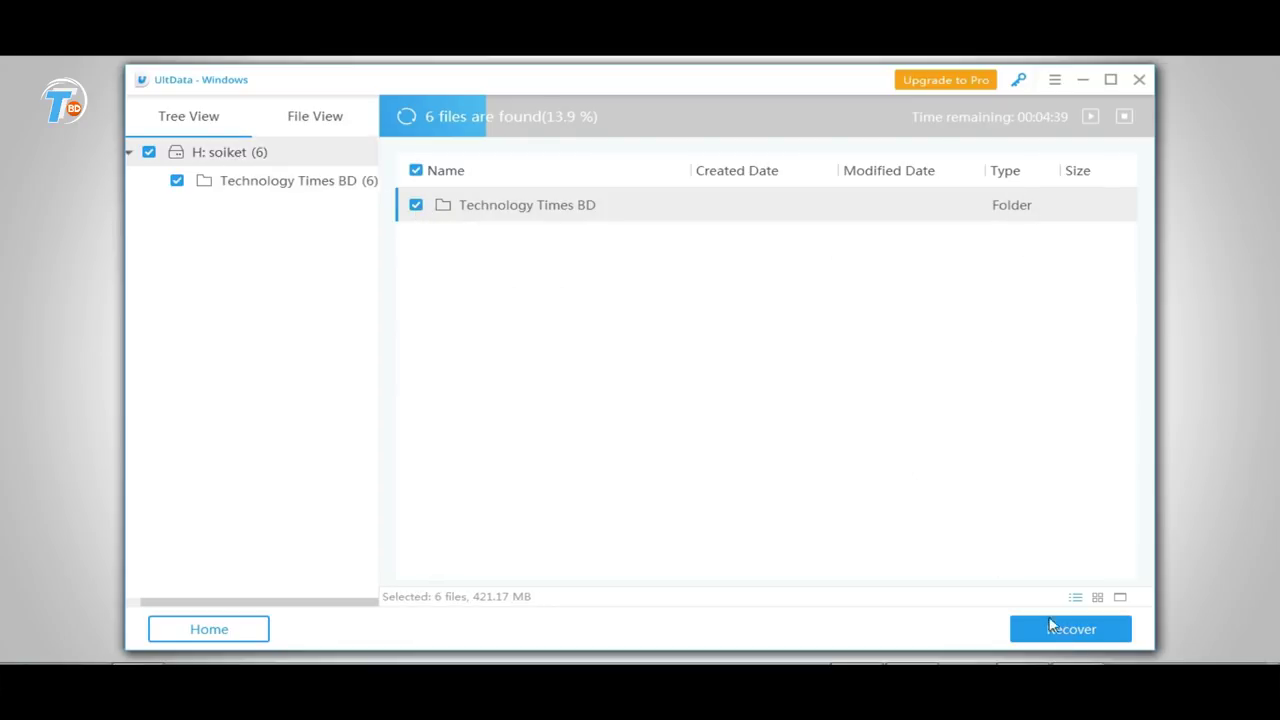
pyautogui.click(1086, 628)
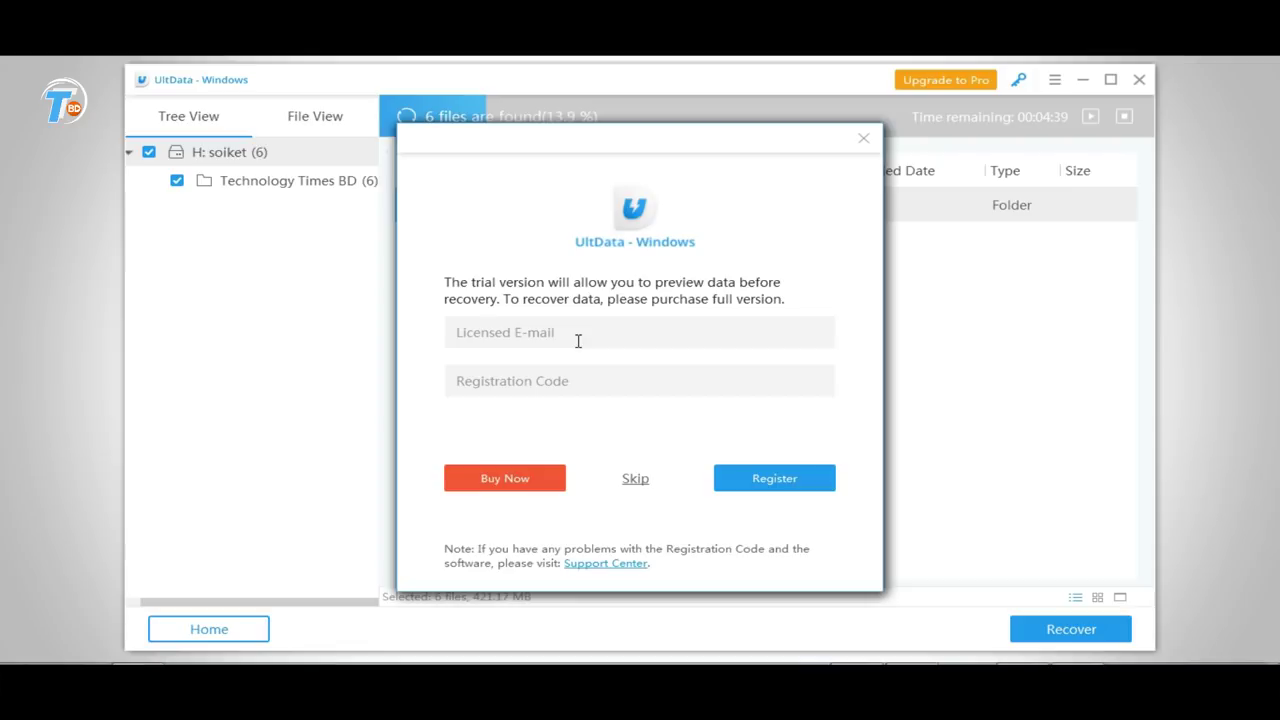
# Step: Register the full version of UltData with the licensed e-mail and registration code
pyautogui.click(810, 381)
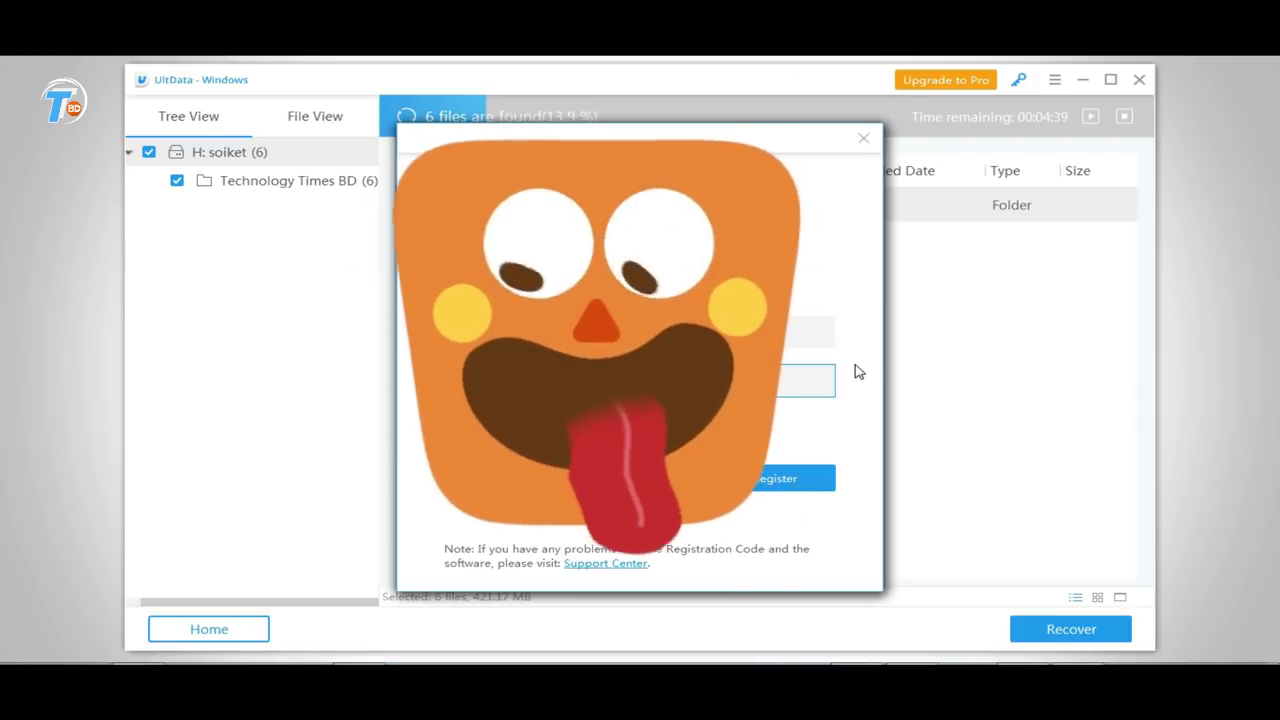
pyautogui.click(785, 476)
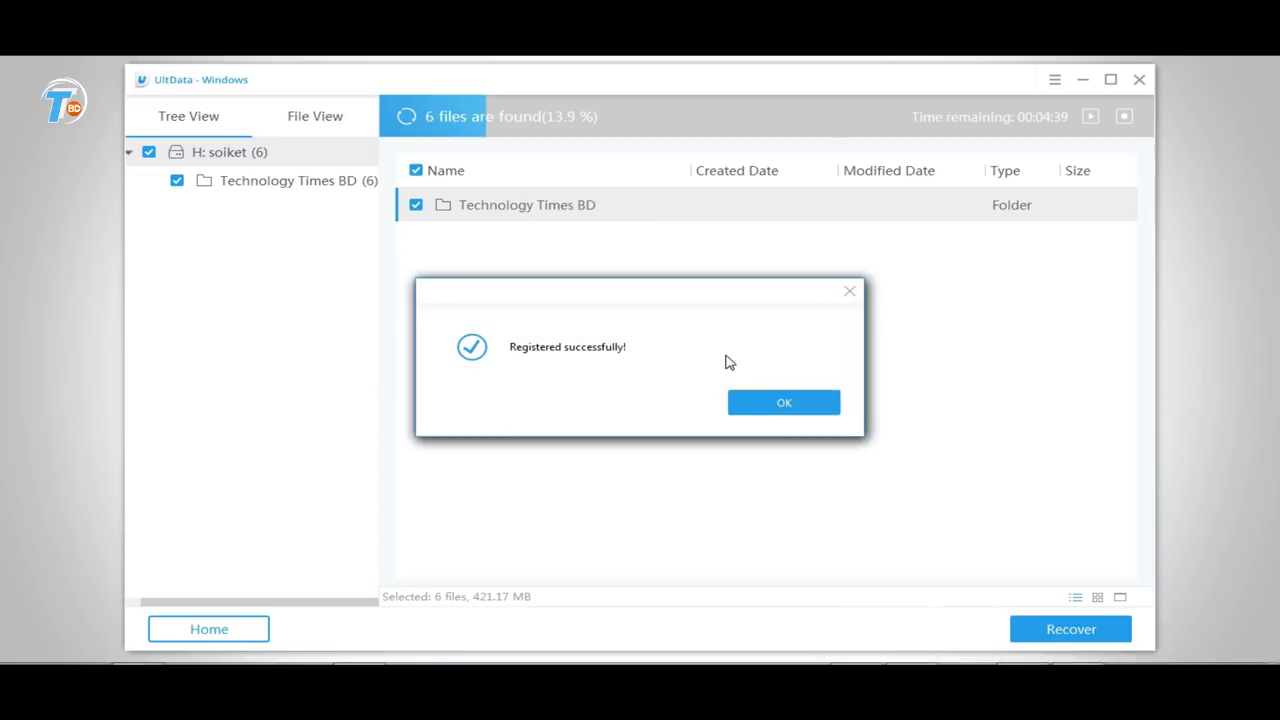
pyautogui.click(794, 408)
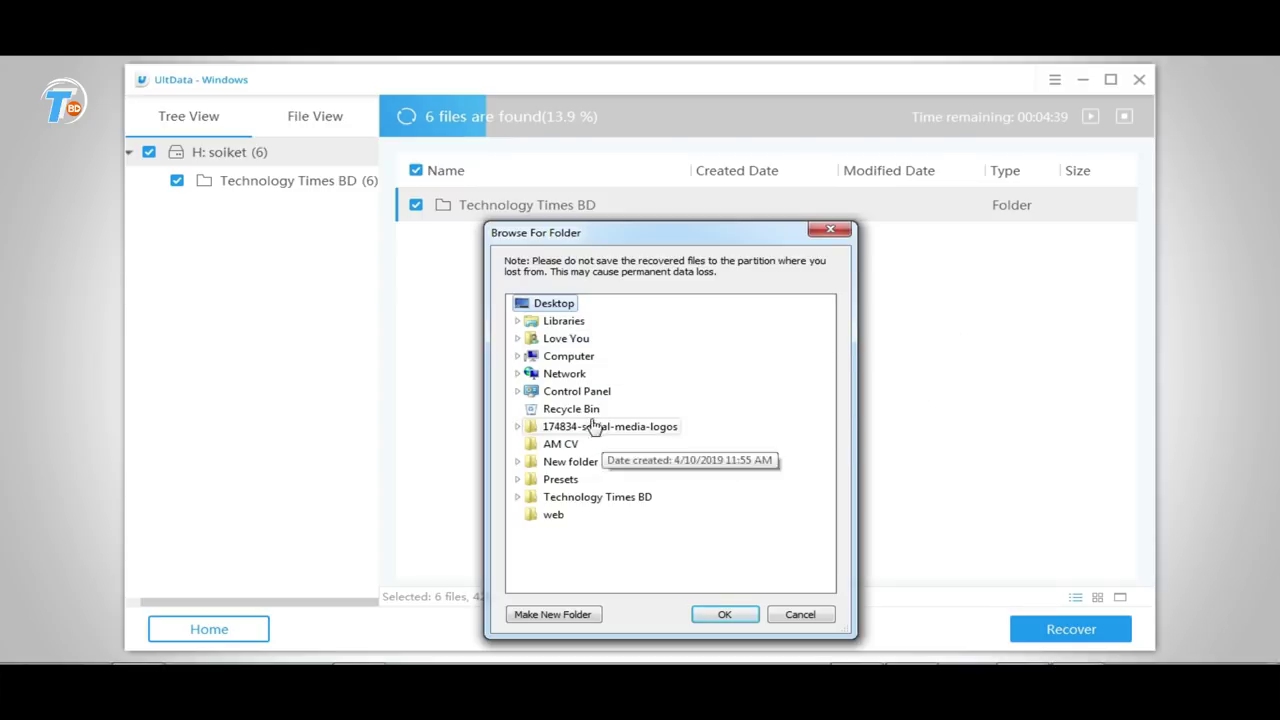
# Step: Choose drive H: under Computer as the destination for the recovered files and agree to save to that same partition
pyautogui.doubleClick(568, 357)
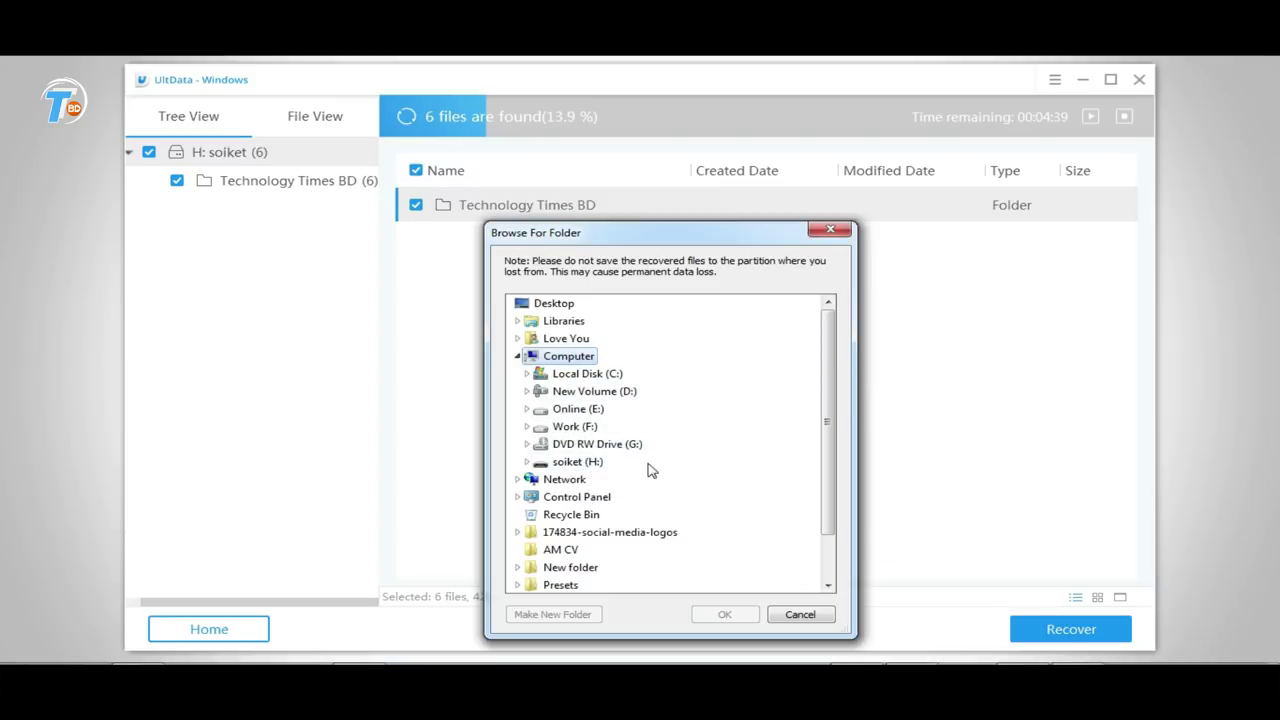
pyautogui.click(580, 462)
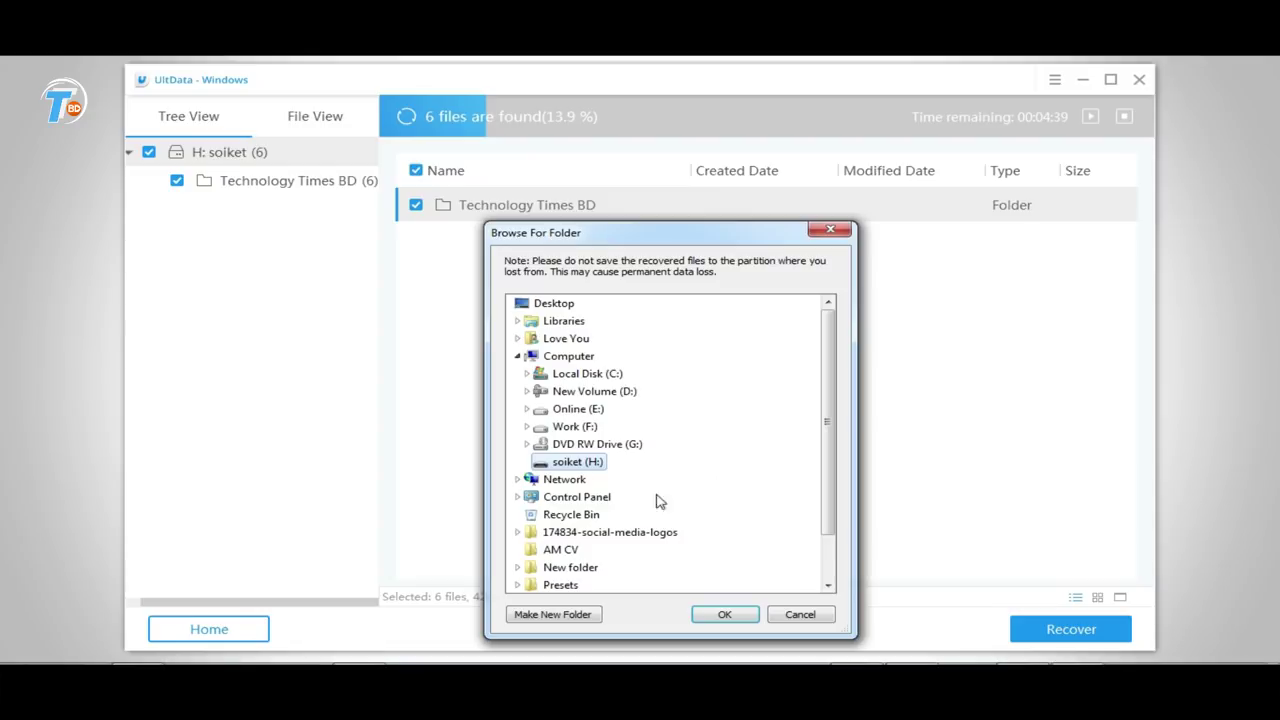
pyautogui.click(724, 614)
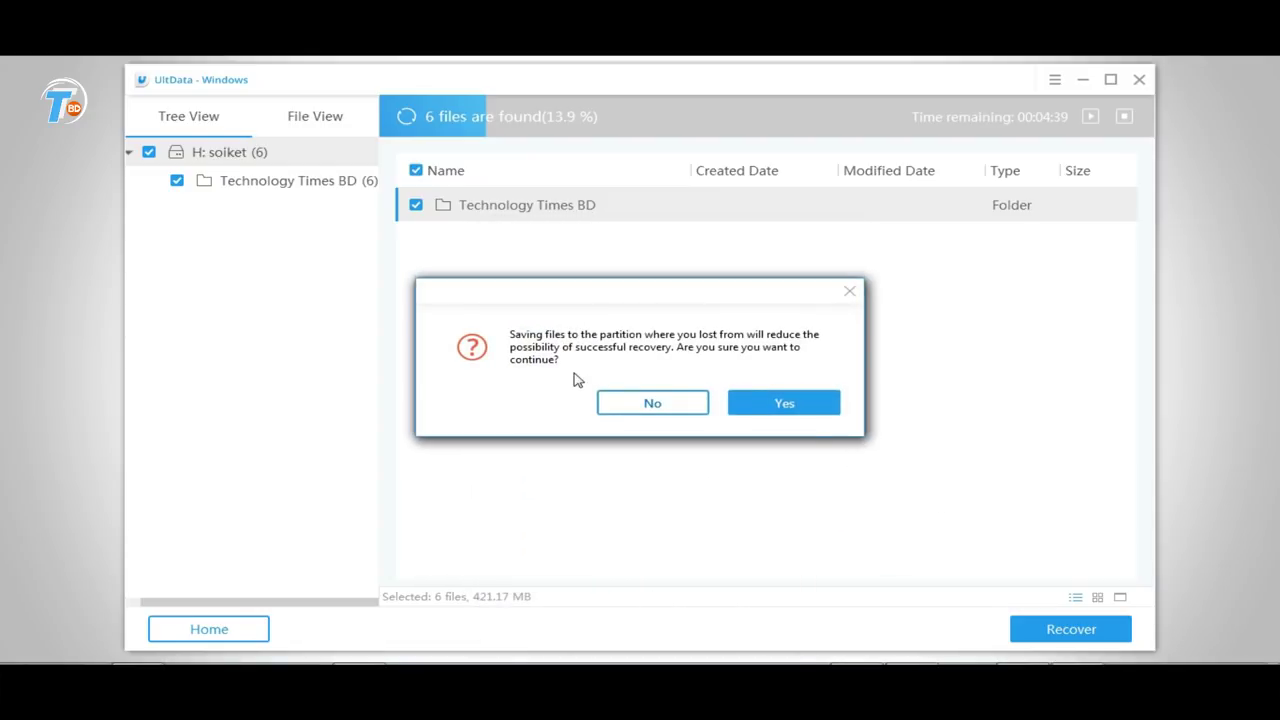
pyautogui.click(765, 404)
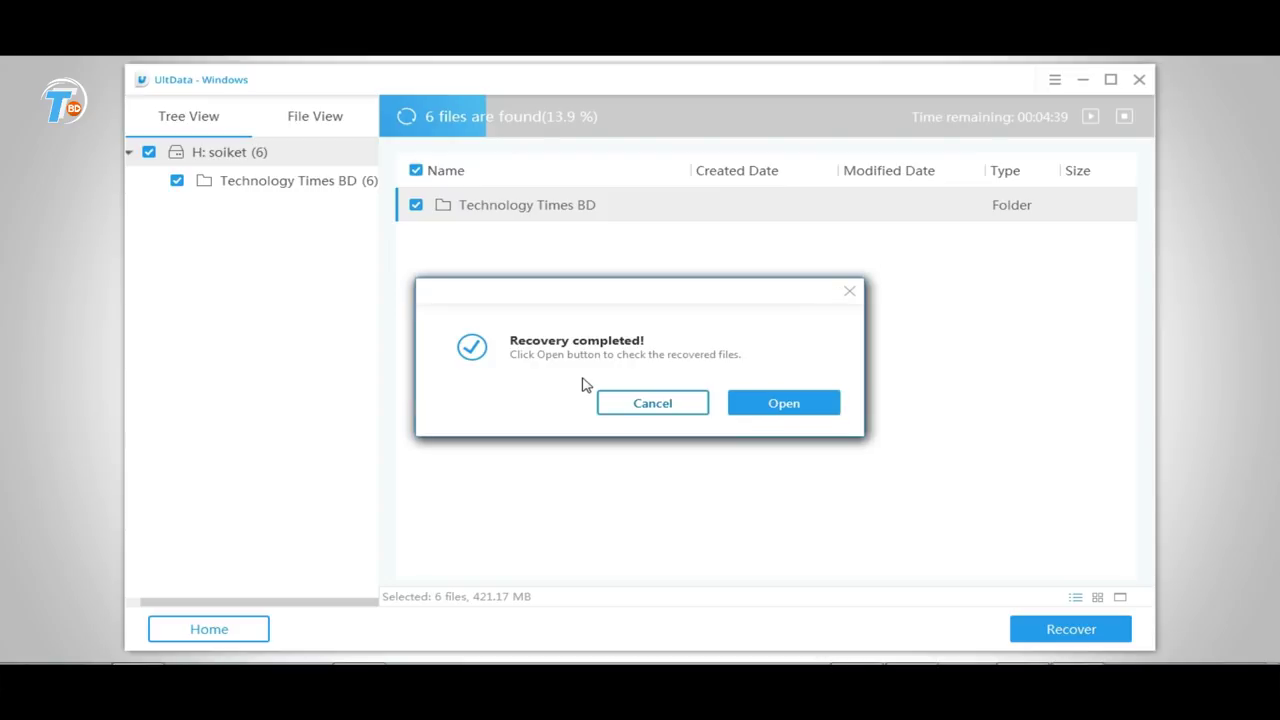
# Step: Open the recovered output and browse drive H: through UltData - Windows, 20190515_022613 and H to the Technology Times BD folder
pyautogui.click(785, 403)
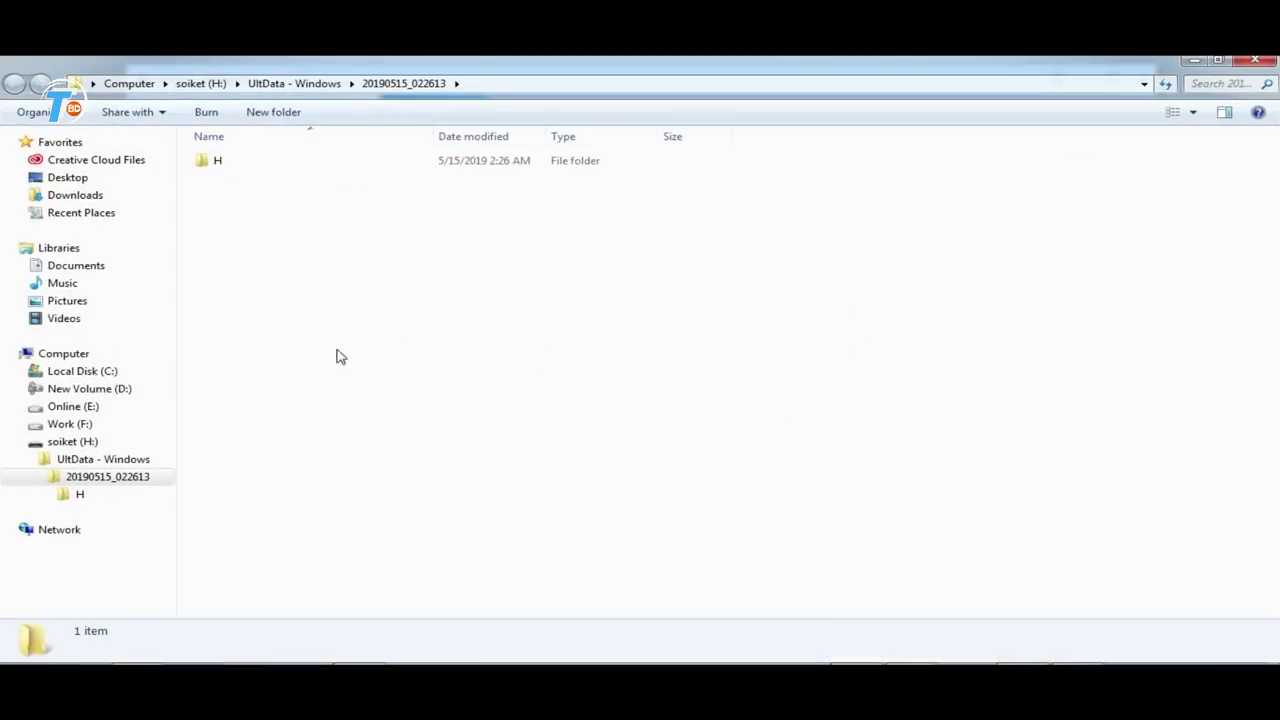
pyautogui.click(77, 354)
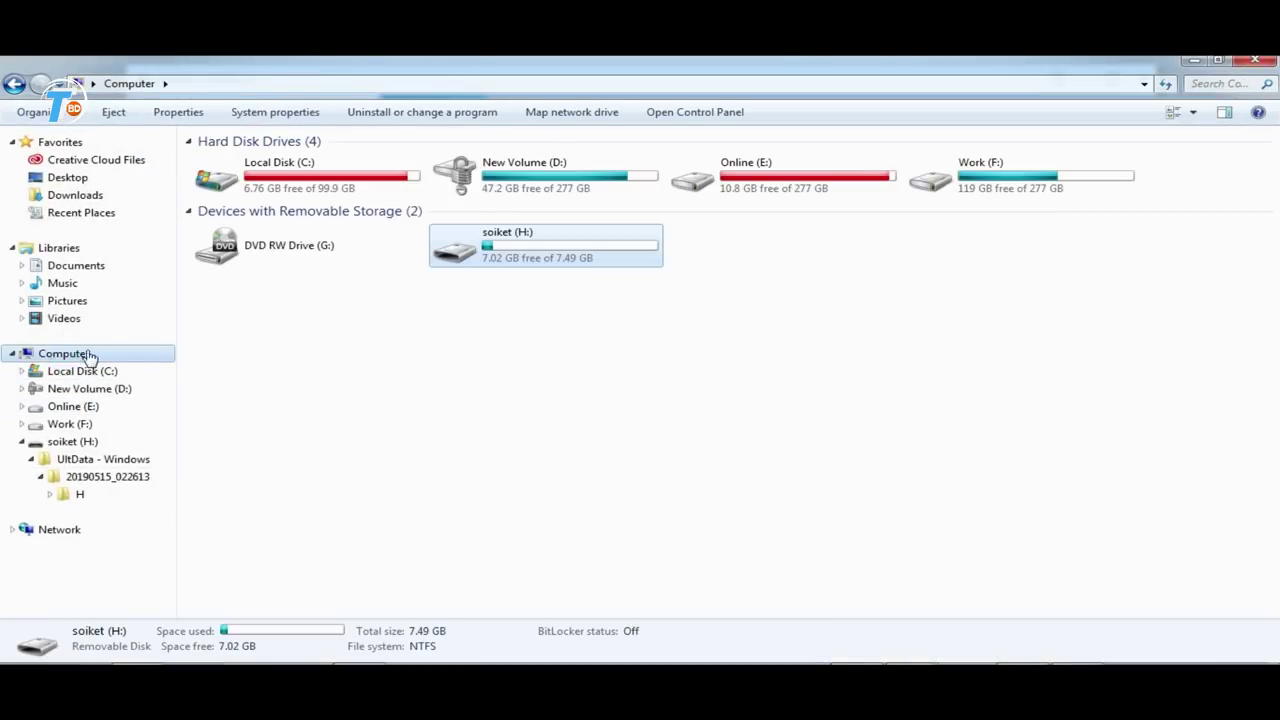
pyautogui.doubleClick(519, 252)
pyautogui.doubleClick(272, 148)
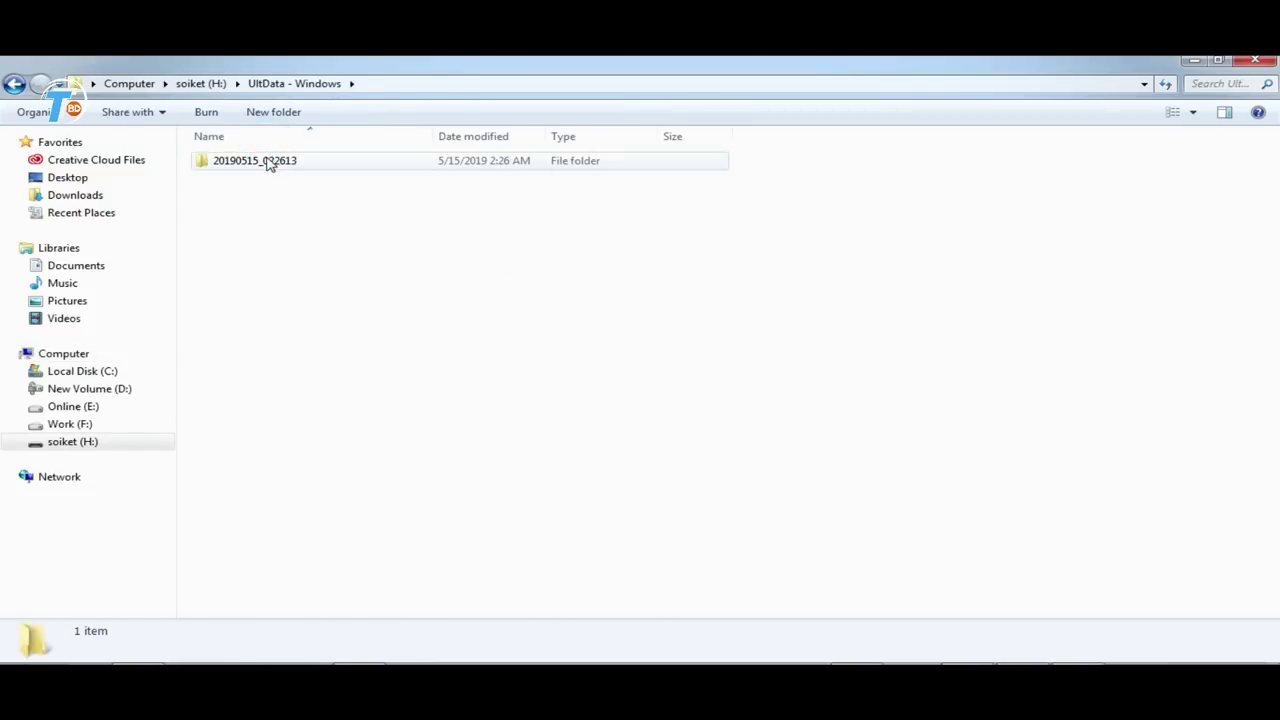
pyautogui.doubleClick(268, 162)
pyautogui.doubleClick(266, 161)
pyautogui.doubleClick(266, 162)
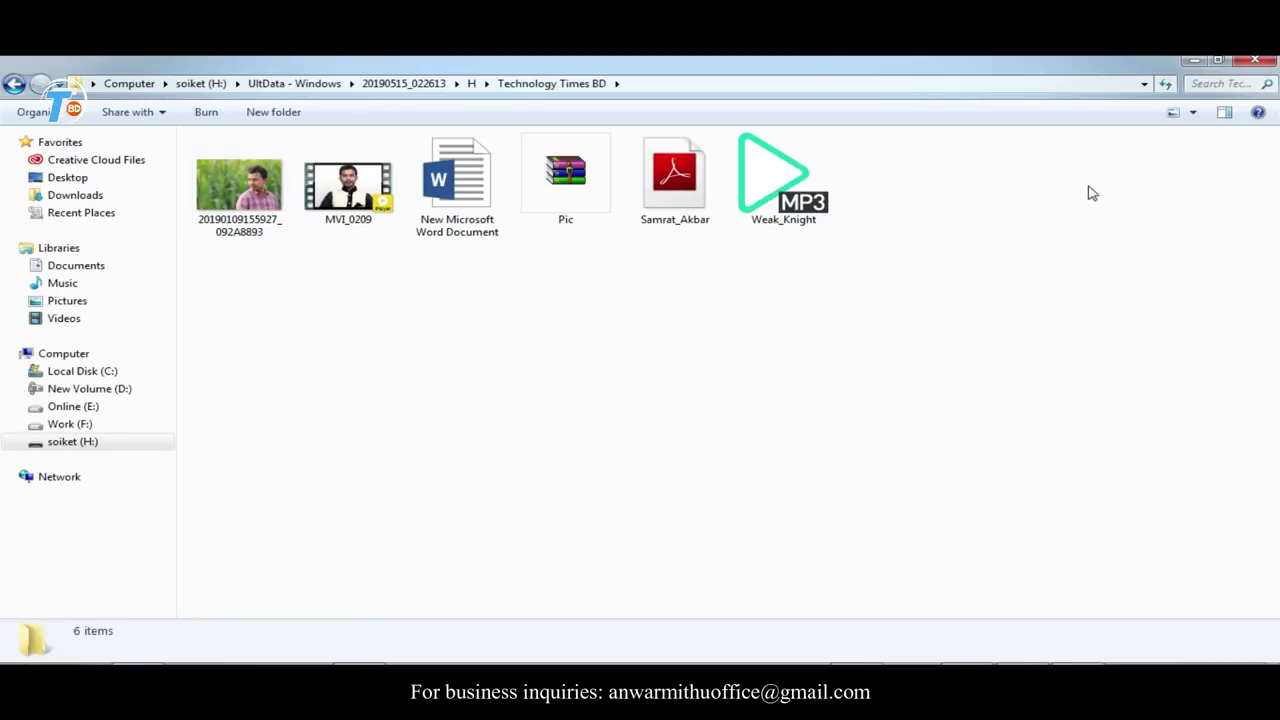
# Step: Examine the recovered image, video, Word, archive, PDF and MP3 files in the Technology Times BD folder
pyautogui.moveTo(234, 284); pyautogui.dragTo(924, 192)
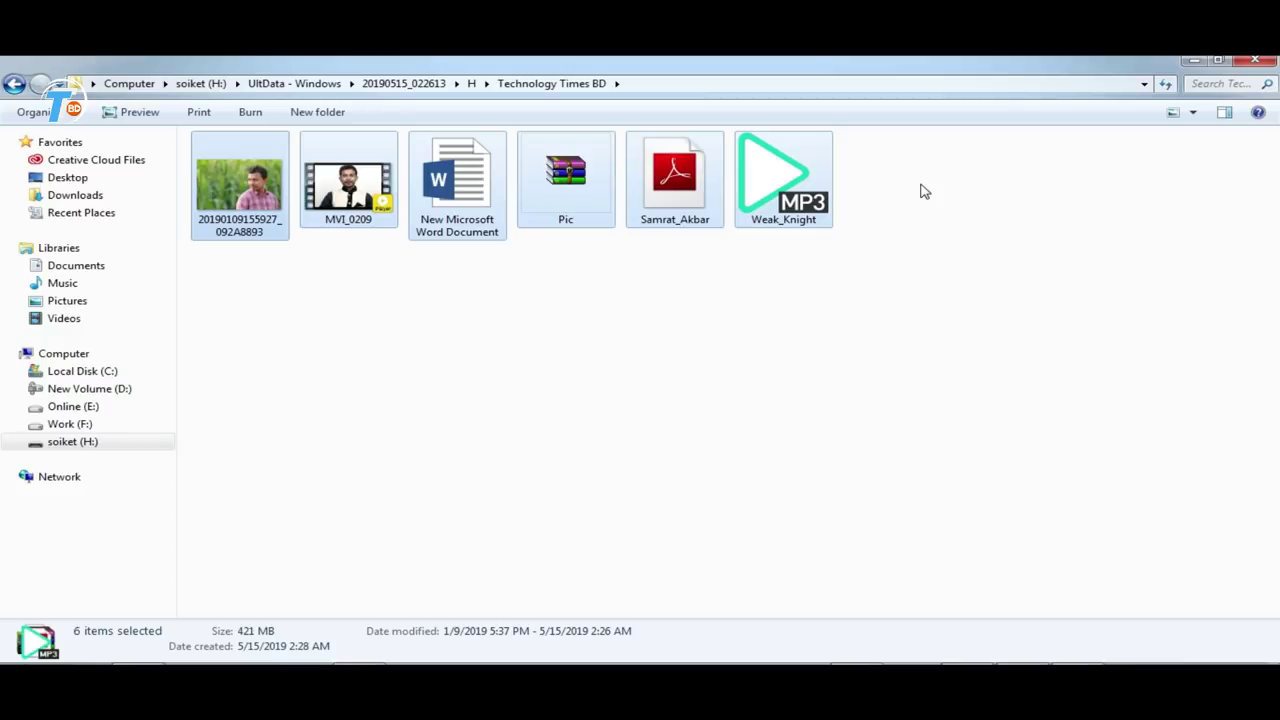
pyautogui.click(924, 192)
pyautogui.click(235, 210)
pyautogui.click(383, 197)
pyautogui.click(457, 185)
pyautogui.click(600, 189)
pyautogui.click(680, 185)
pyautogui.click(884, 238)
pyautogui.moveTo(241, 277); pyautogui.dragTo(940, 188)
pyautogui.click(934, 180)
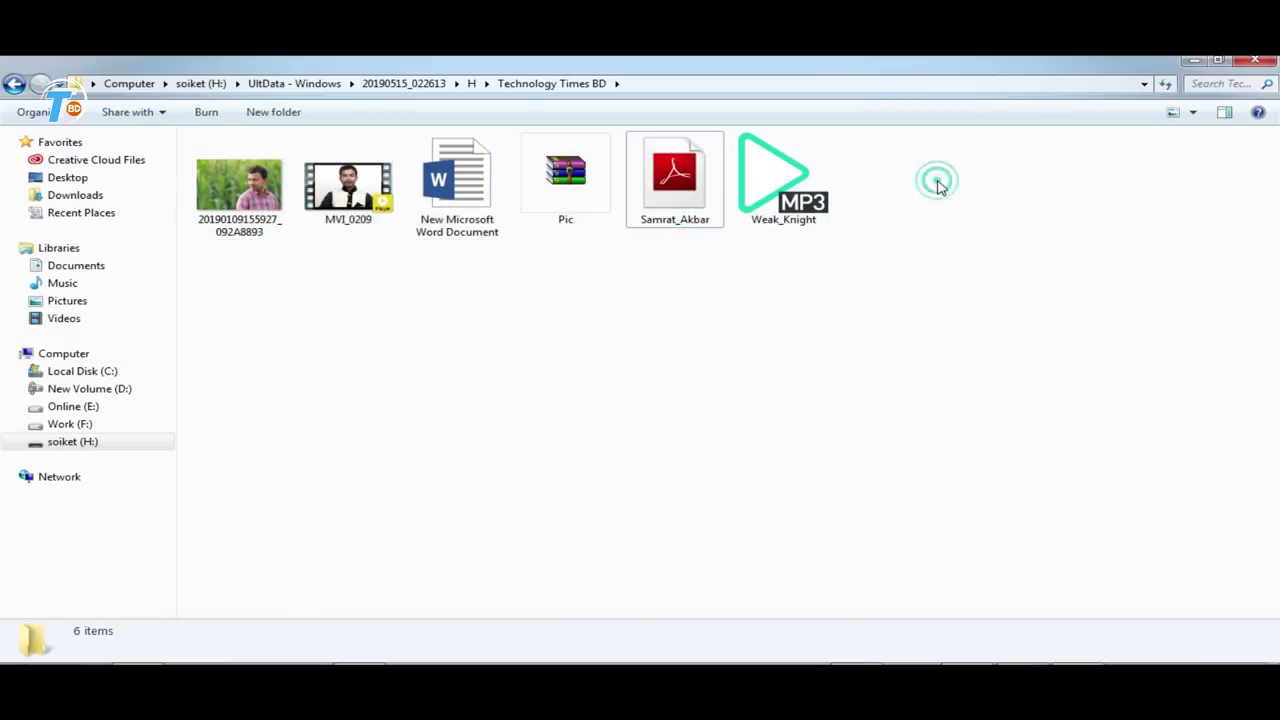
pyautogui.moveTo(233, 275); pyautogui.dragTo(931, 191)
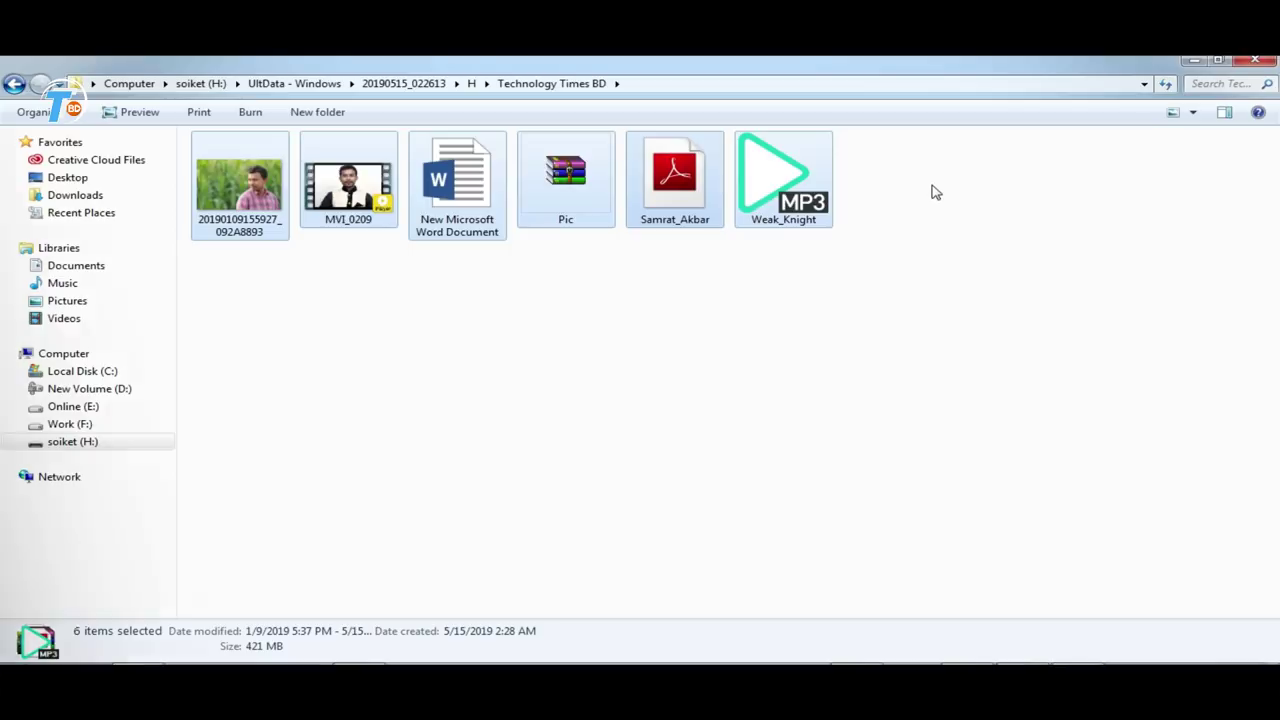
pyautogui.click(938, 198)
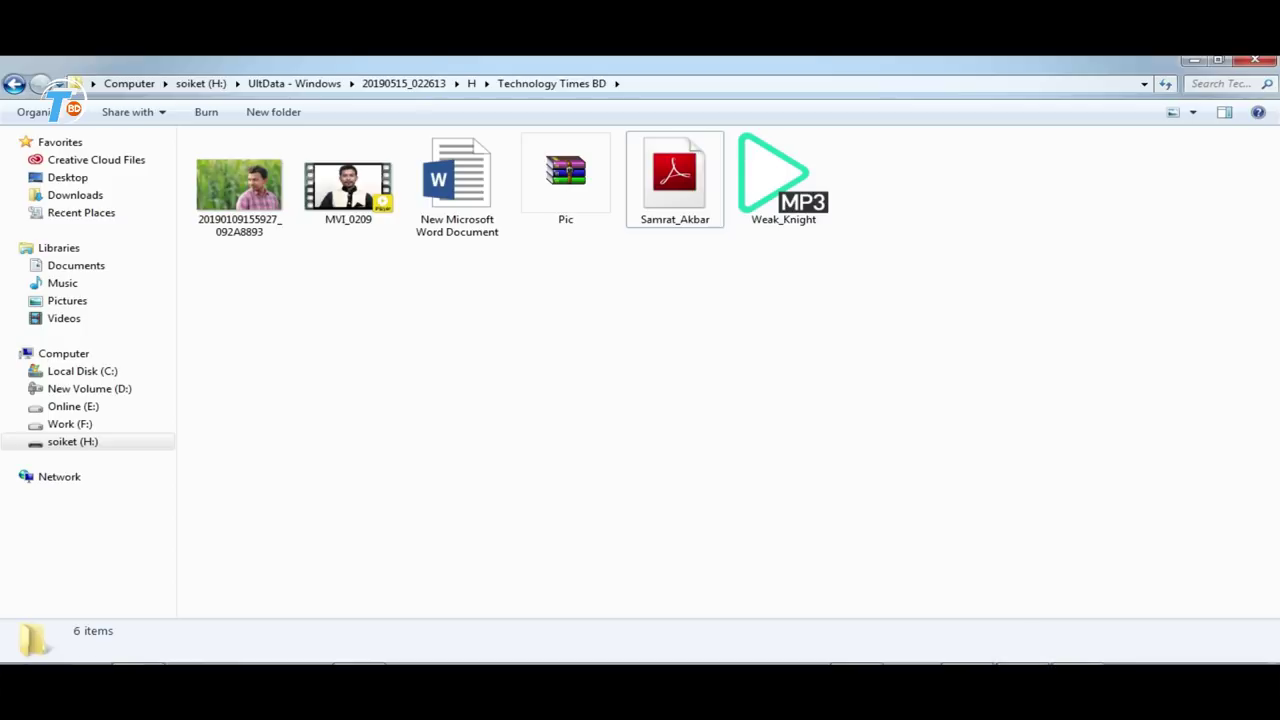
# Step: Switch back to UltData and select Desktop, Documents, Downloads, Recycle Bin and New Volume (D:) one after another as the recovery location
pyautogui.click(960, 690)
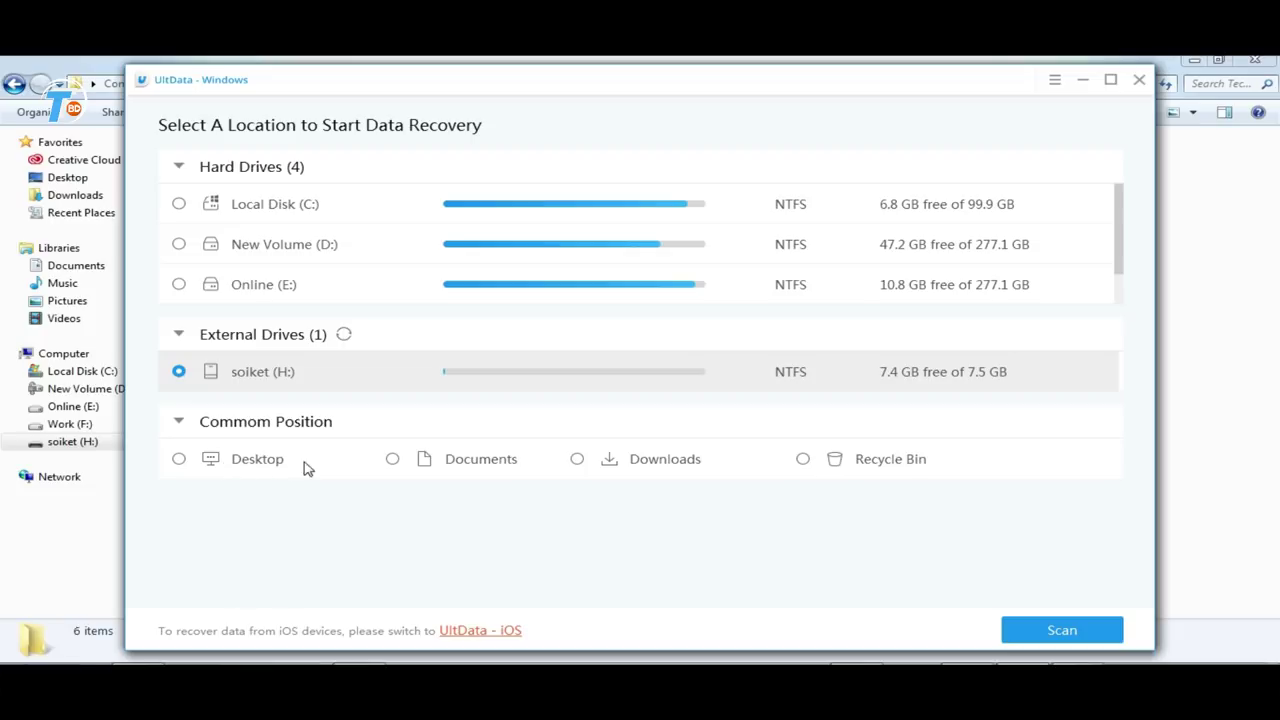
pyautogui.click(179, 459)
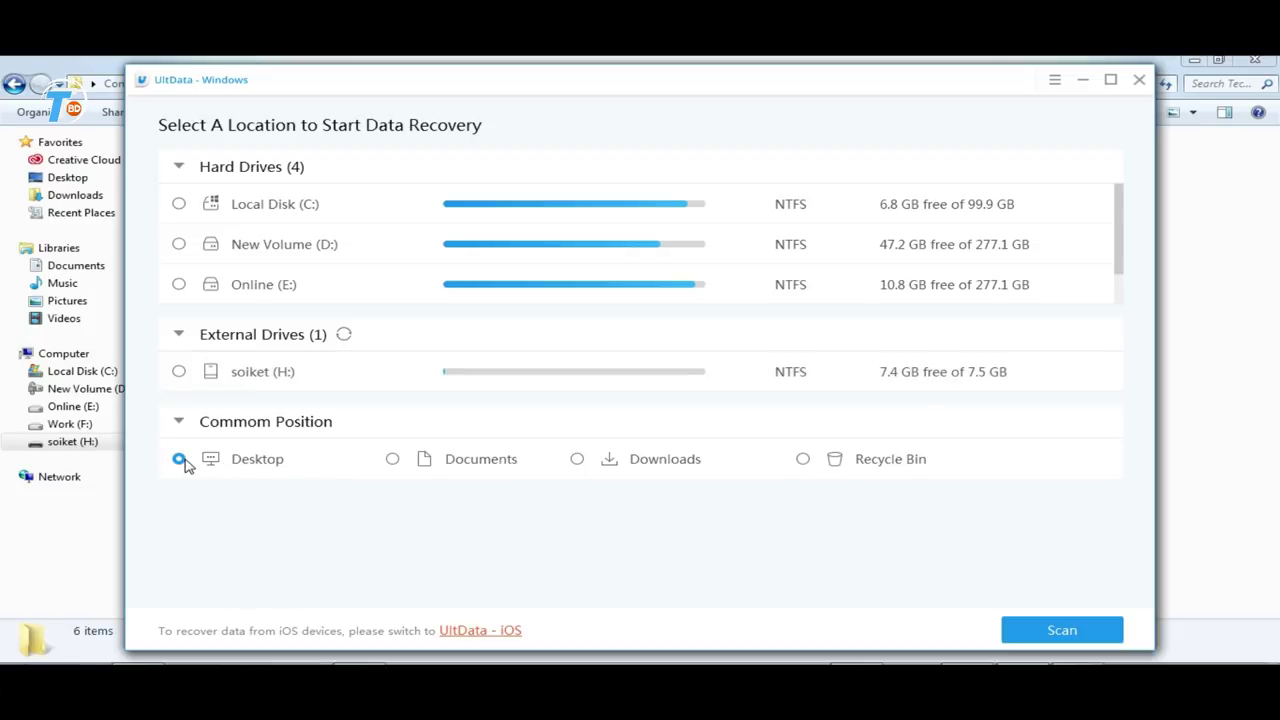
pyautogui.click(392, 459)
pyautogui.click(577, 460)
pyautogui.click(800, 462)
pyautogui.click(179, 245)
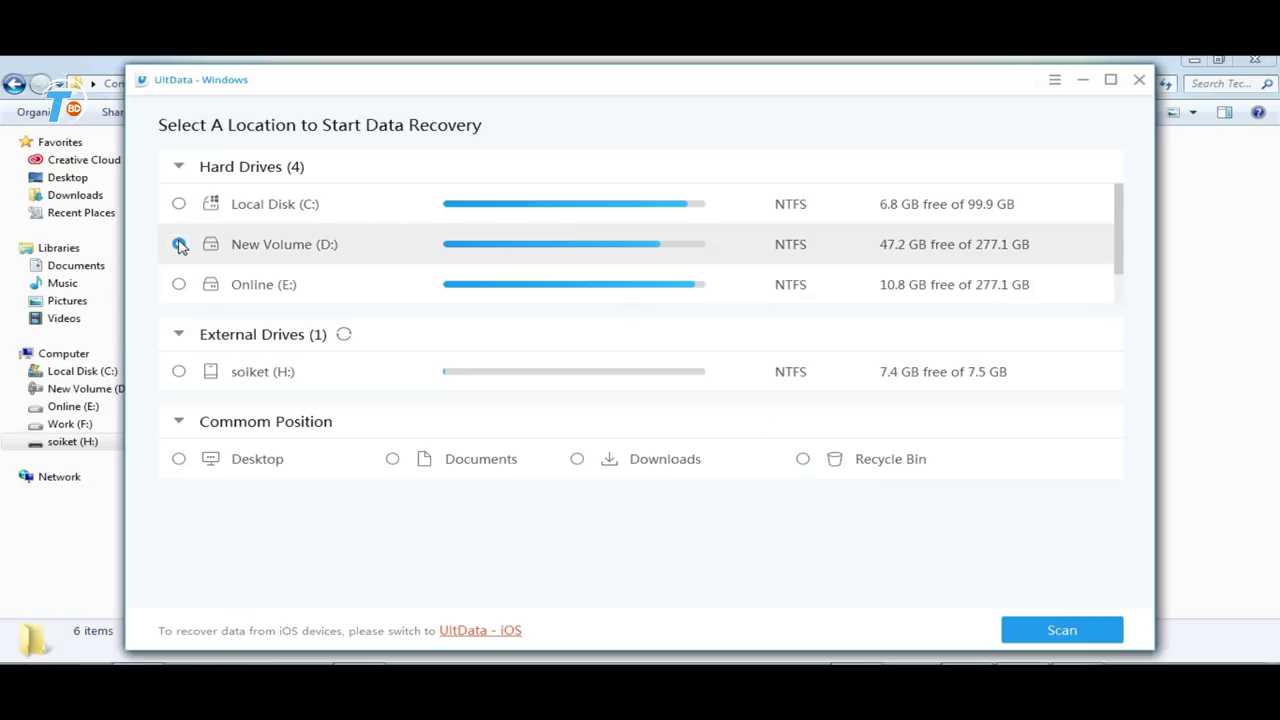